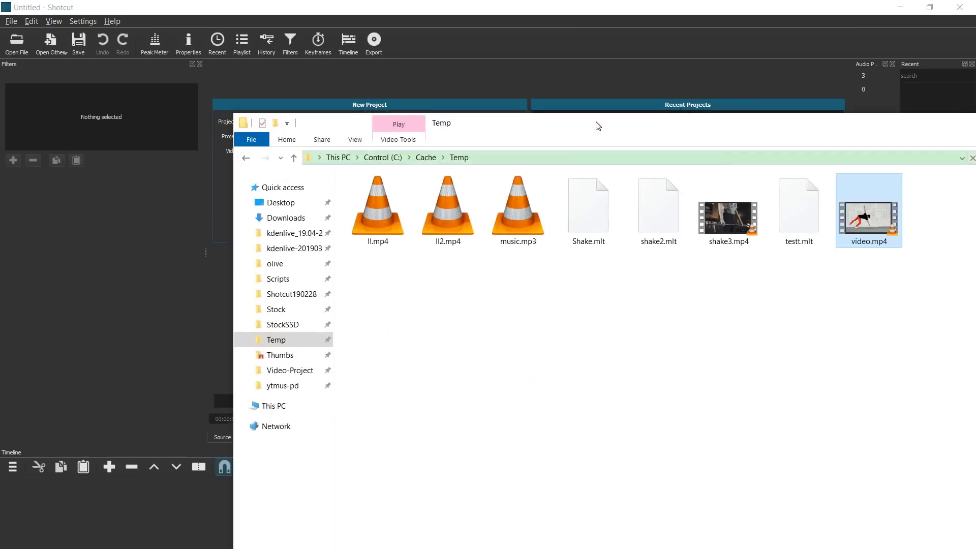
# Bring video.mp4 and music.mp3 from the Temp folder onto the timeline and enlarge the timeline area.
pyautogui.moveTo(598, 126); pyautogui.dragTo(452, 126)
pyautogui.moveTo(722, 208); pyautogui.dragTo(619, 81)
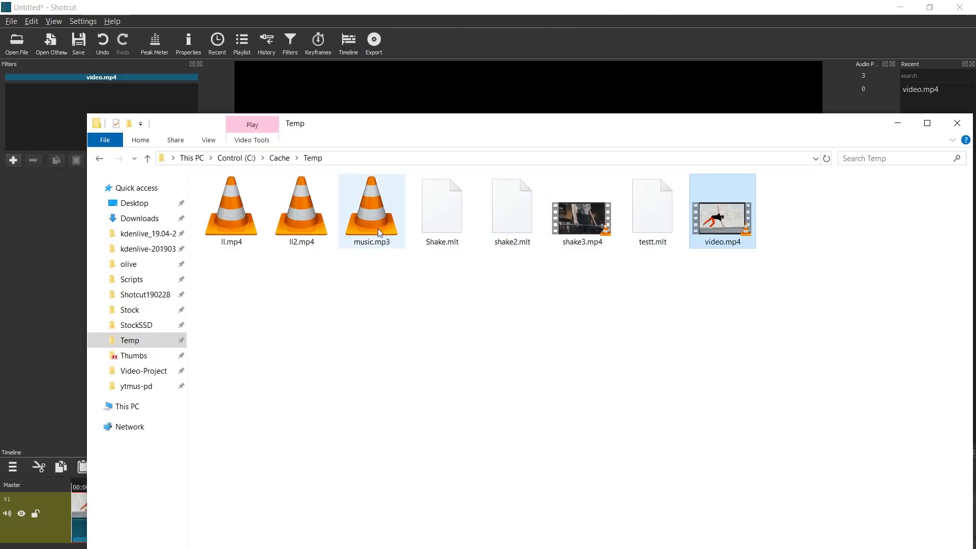
pyautogui.moveTo(378, 232); pyautogui.dragTo(252, 515)
pyautogui.moveTo(497, 446); pyautogui.dragTo(498, 362)
# Add an A1 audio track and place music.mp3 on it at 00:00:00 beneath video.mp4.
pyautogui.click(174, 544)
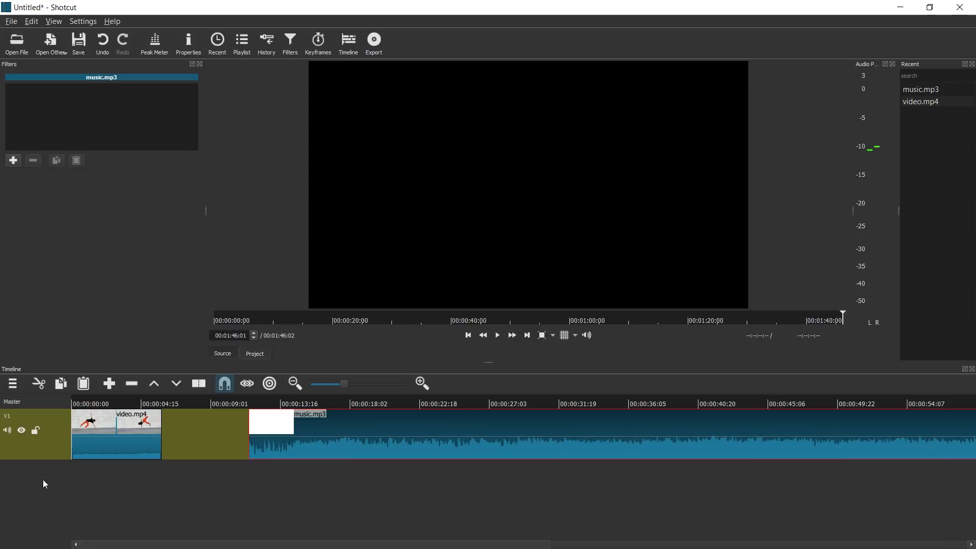
pyautogui.rightClick(60, 446)
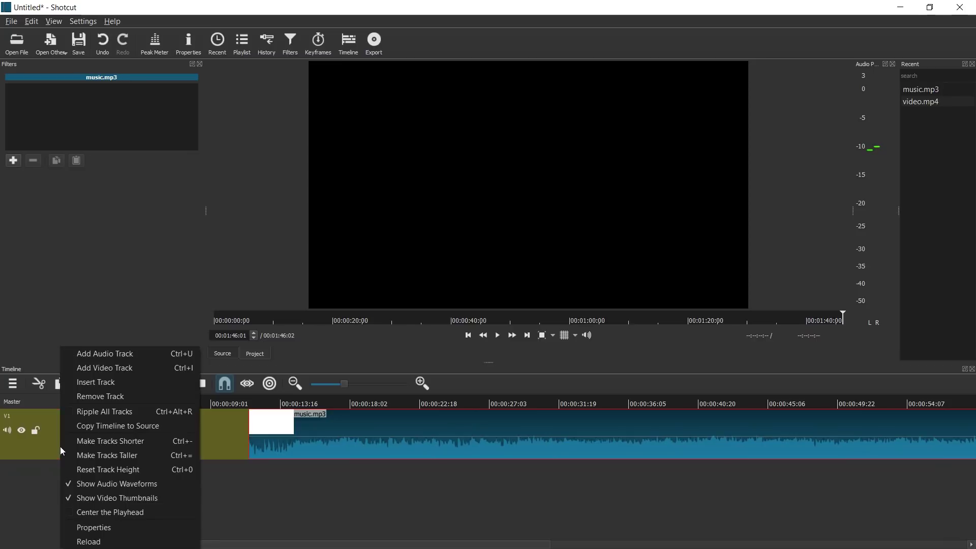
pyautogui.click(112, 356)
pyautogui.moveTo(349, 427); pyautogui.dragTo(76, 471)
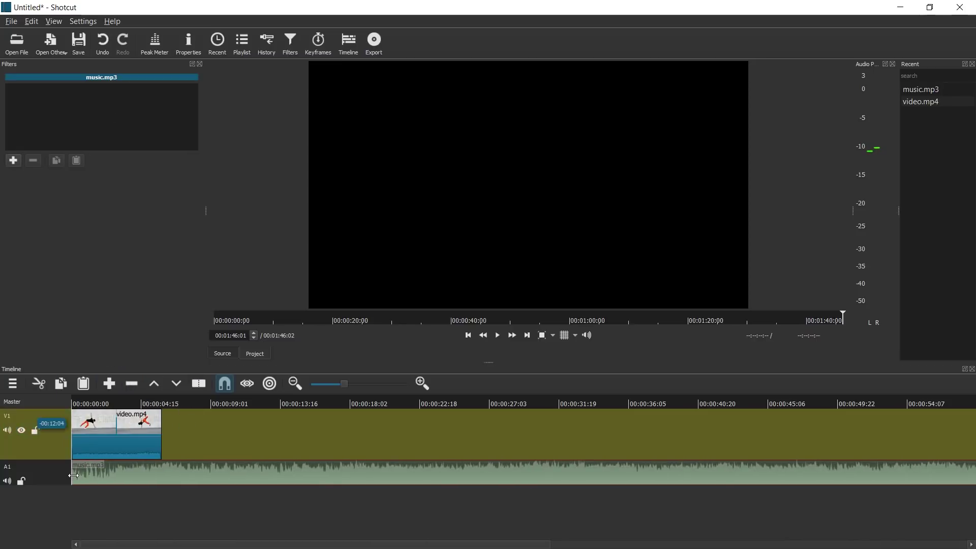
pyautogui.click(176, 438)
pyautogui.press('Home')
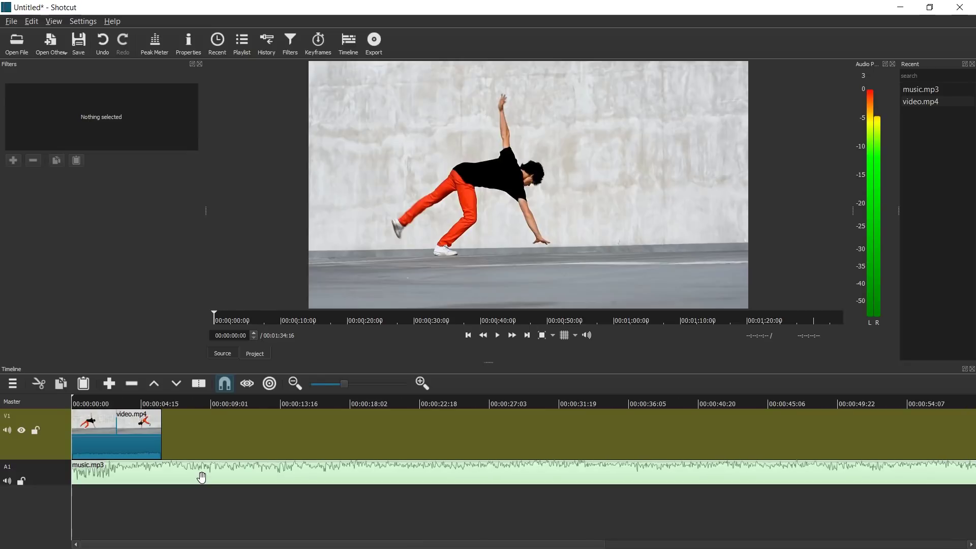
# Mute A1, then find the Audio Dance Visualization filter by searching 'audio' and add it to video.mp4.
pyautogui.click(9, 482)
pyautogui.click(104, 409)
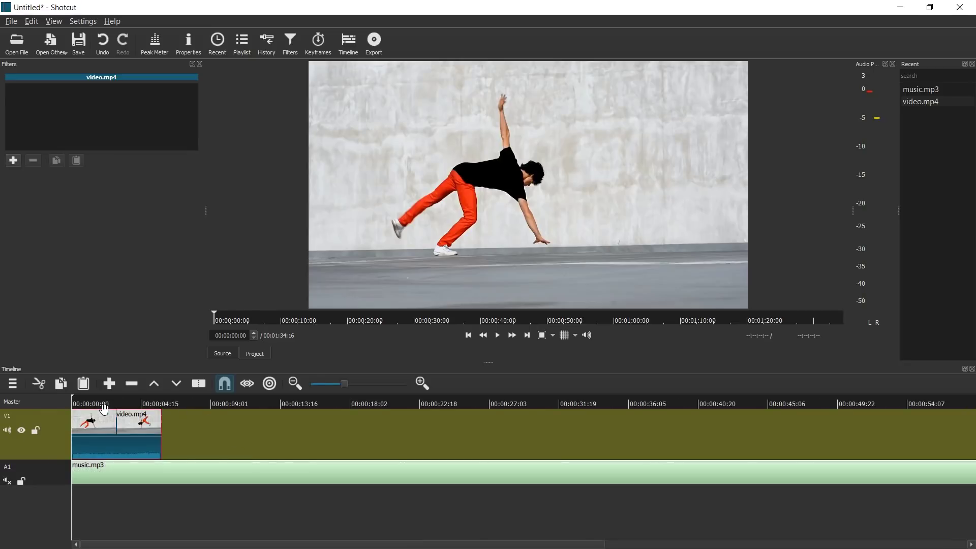
pyautogui.click(13, 160)
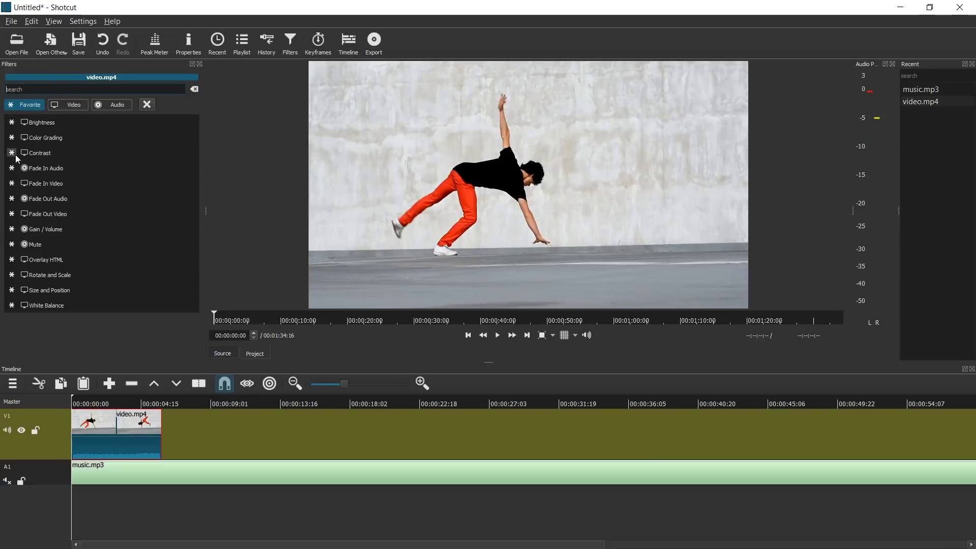
pyautogui.write('audio')
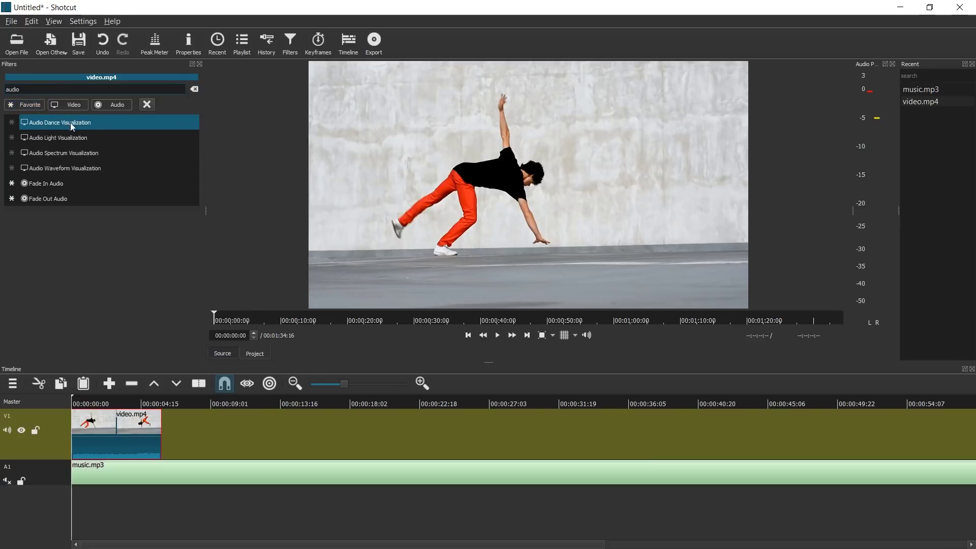
pyautogui.click(73, 124)
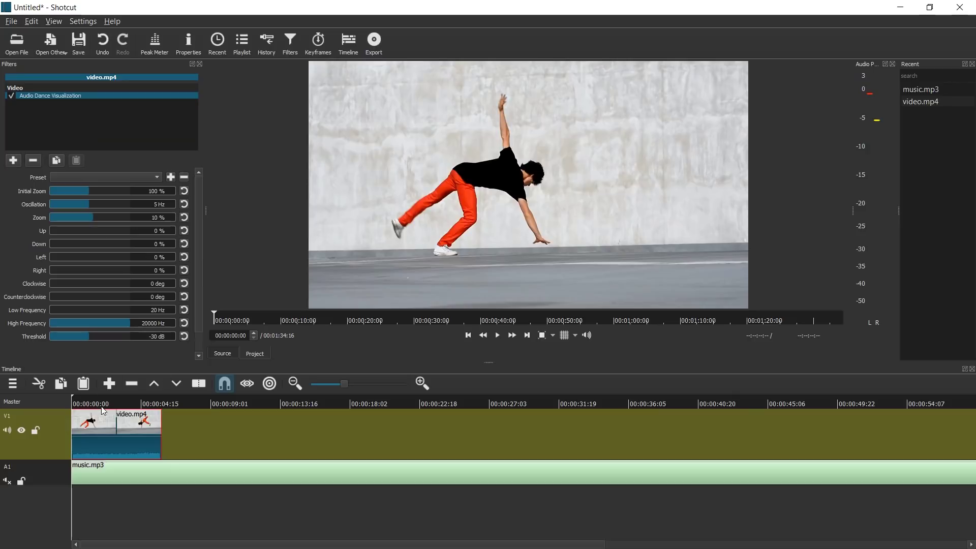
pyautogui.click(74, 404)
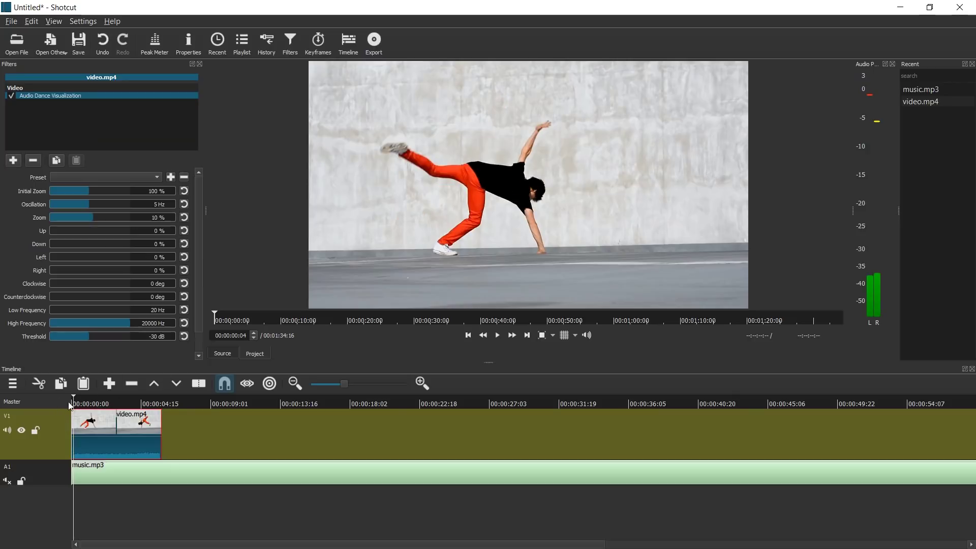
# Preview the dance effect on video.mp4, trying a Threshold of -3 dB.
pyautogui.click(69, 403)
pyautogui.press('space')
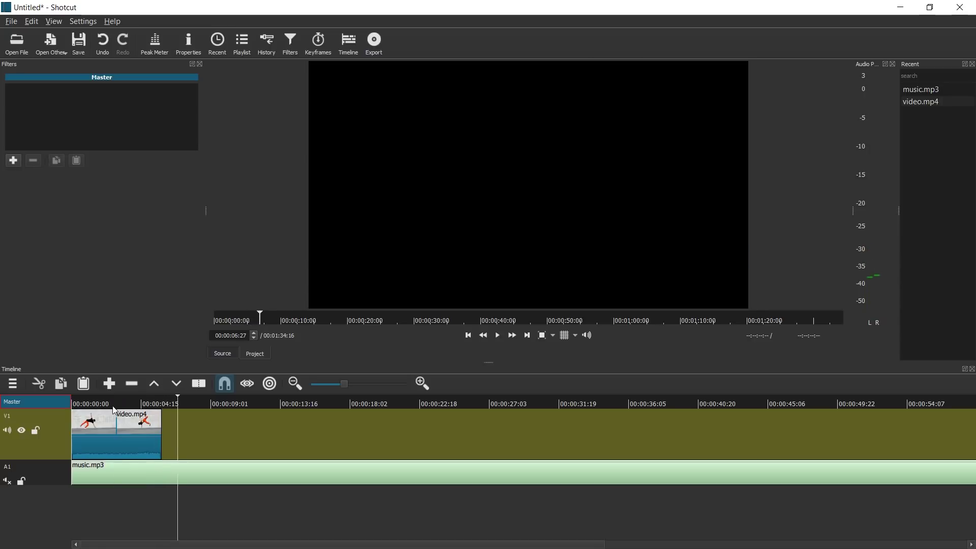
pyautogui.click(113, 407)
pyautogui.click(107, 431)
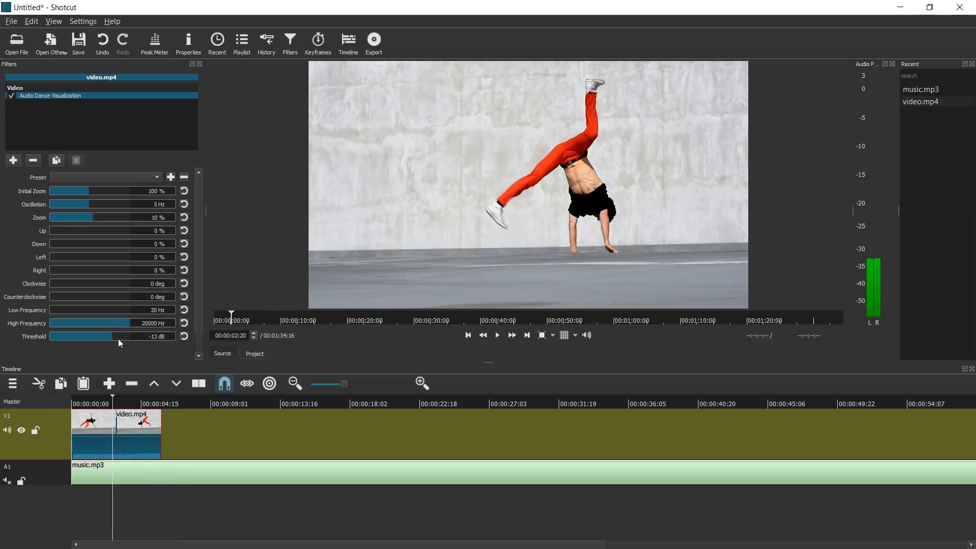
pyautogui.click(126, 337)
pyautogui.click(73, 404)
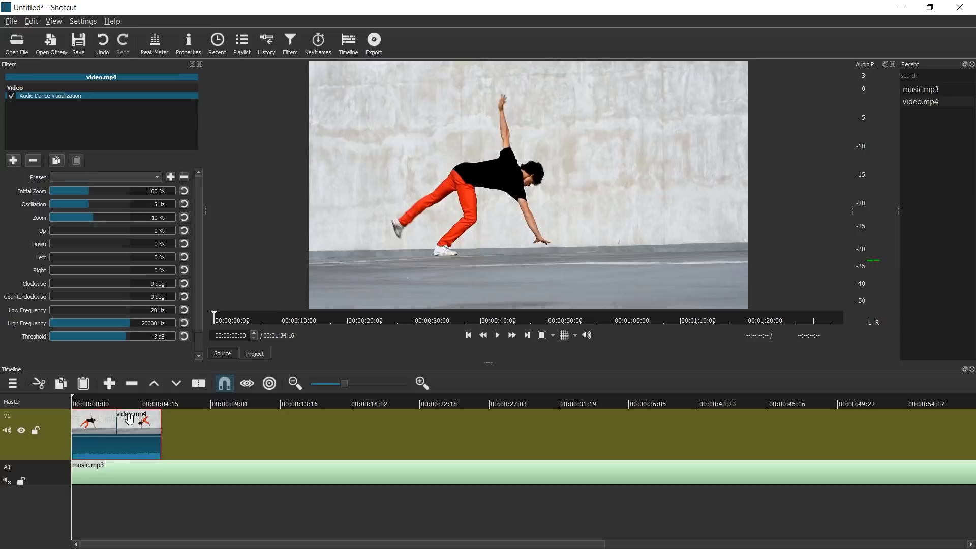
pyautogui.press('space')
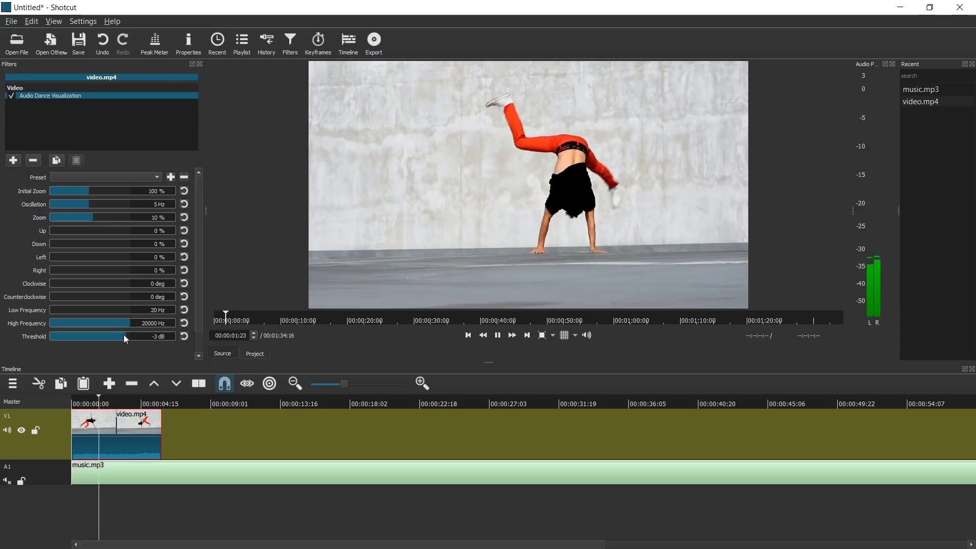
# Lower the Threshold to -60 dB and preview the stronger effect from the start.
pyautogui.moveTo(123, 335); pyautogui.dragTo(28, 335)
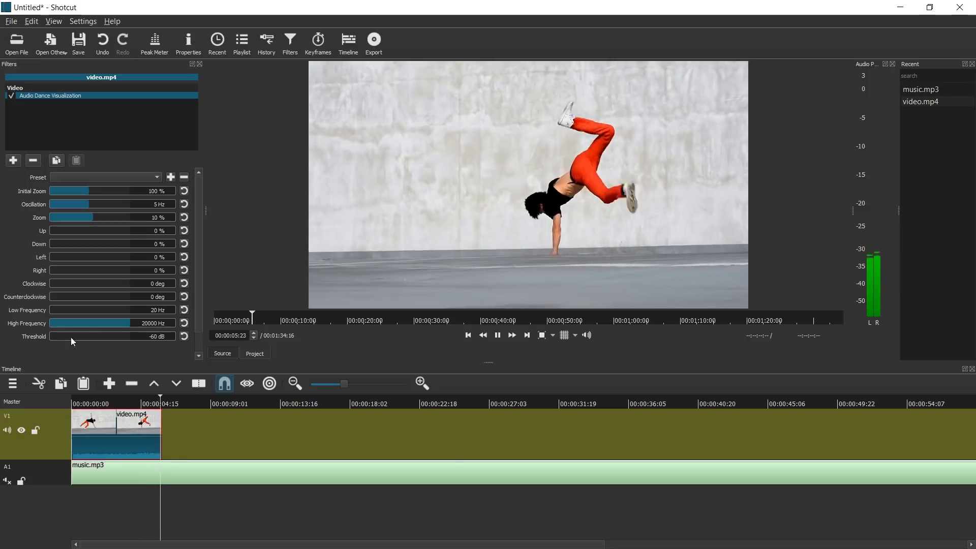
pyautogui.press('Home')
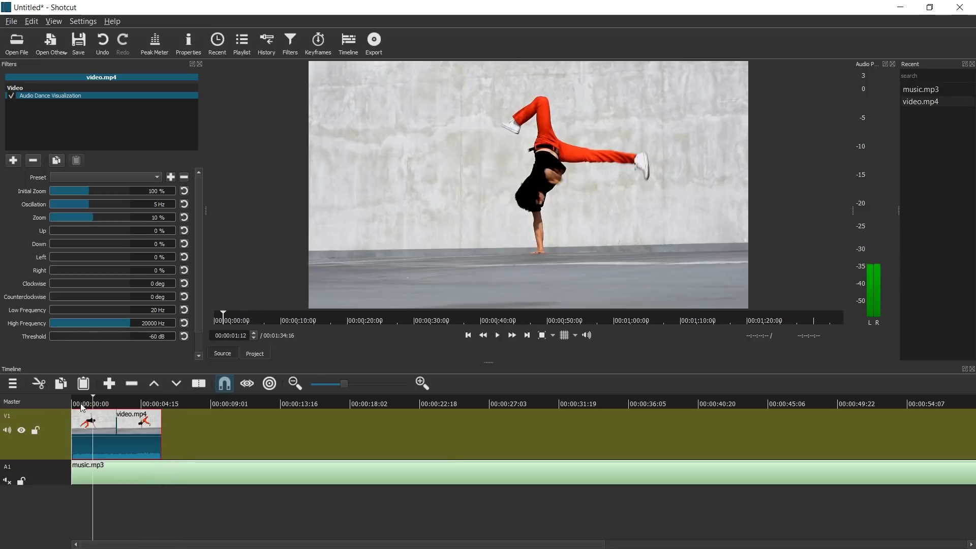
pyautogui.press('space')
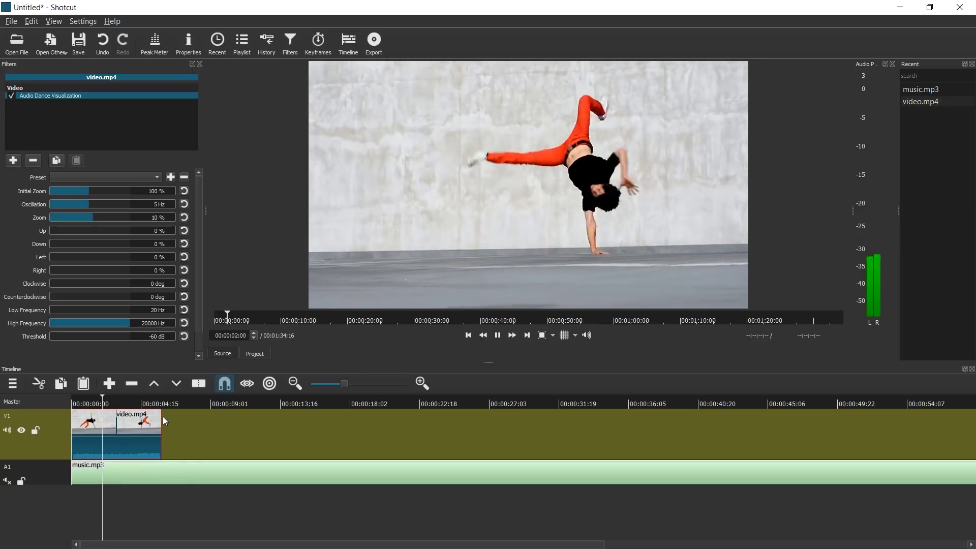
pyautogui.press('space')
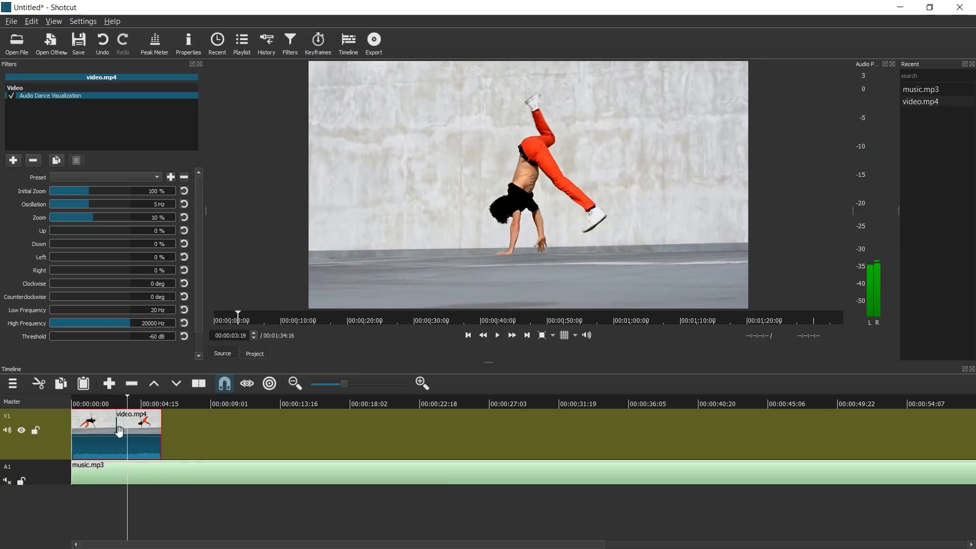
# Unmute the A1 music track and play the clip with music audible.
pyautogui.click(9, 481)
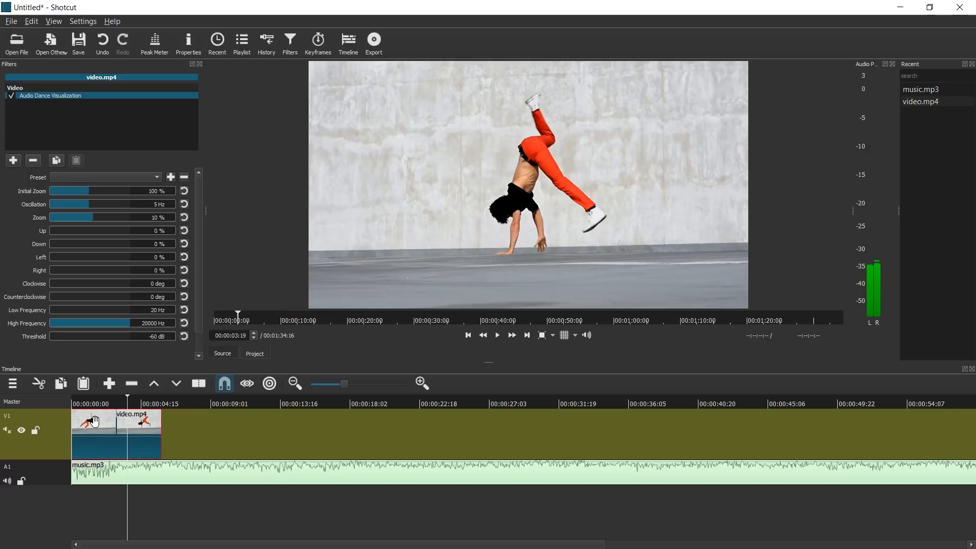
pyautogui.click(84, 405)
pyautogui.press('space')
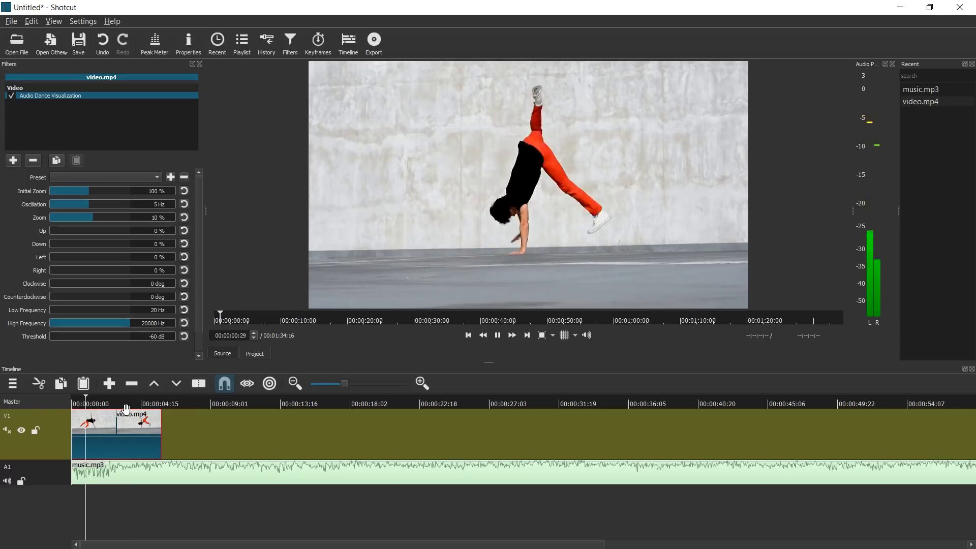
pyautogui.press('space')
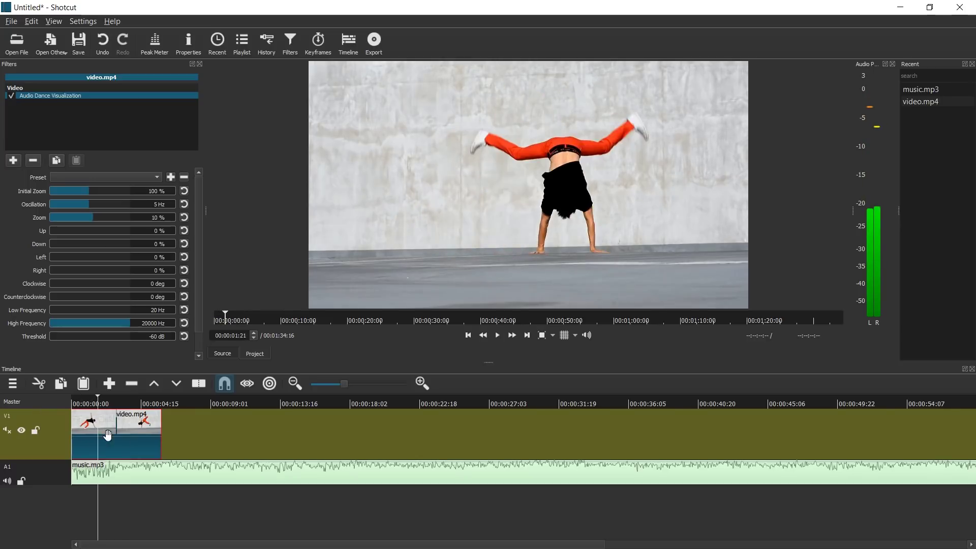
# Append copies of video.mp4 on V1 so four copies play back to back.
pyautogui.click(163, 404)
pyautogui.click(202, 441)
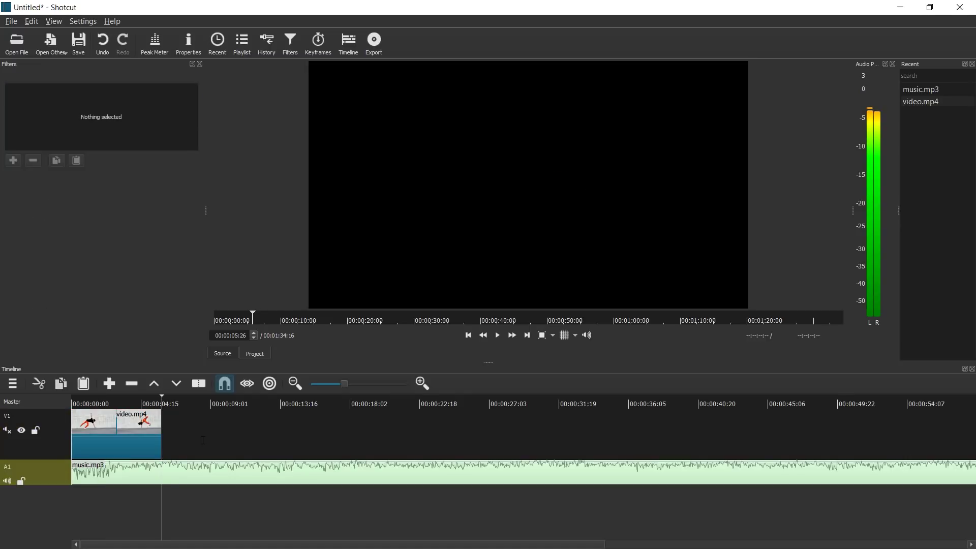
pyautogui.click(202, 440)
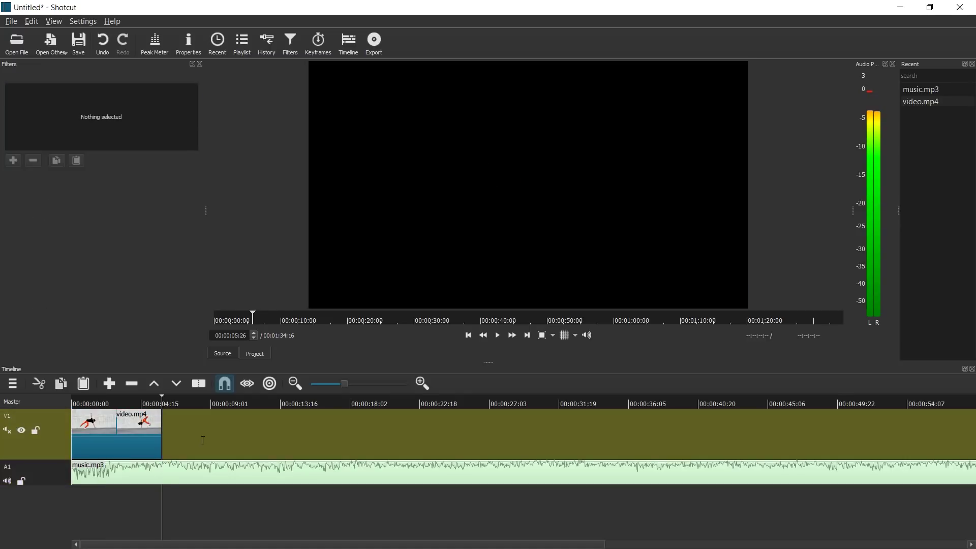
pyautogui.hotkey('ctrl', 'v')
pyautogui.hotkey('ctrl', 'v')
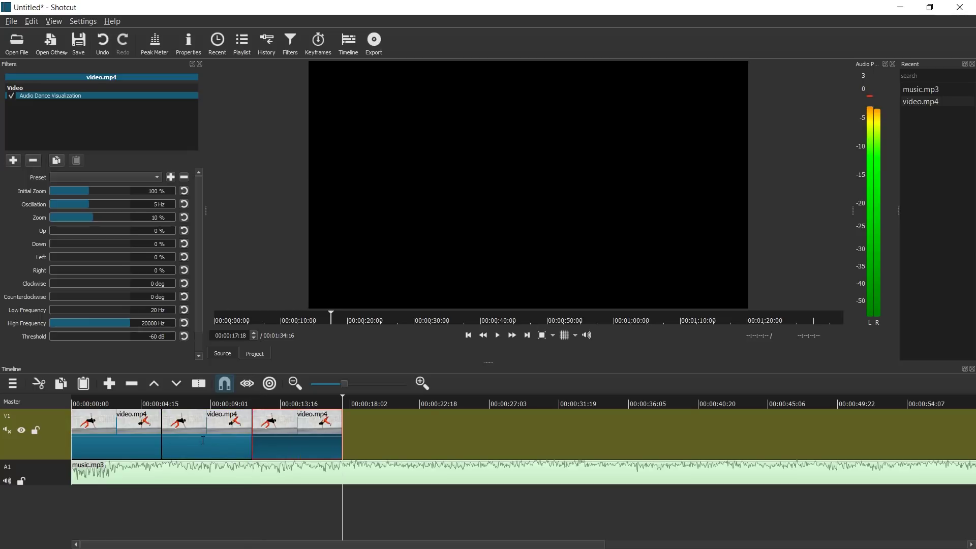
pyautogui.hotkey('ctrl', 'v')
# Split music.mp3 where the last video ends at 00:00:23:14 and remove the leftover part.
pyautogui.click(508, 476)
pyautogui.press('s')
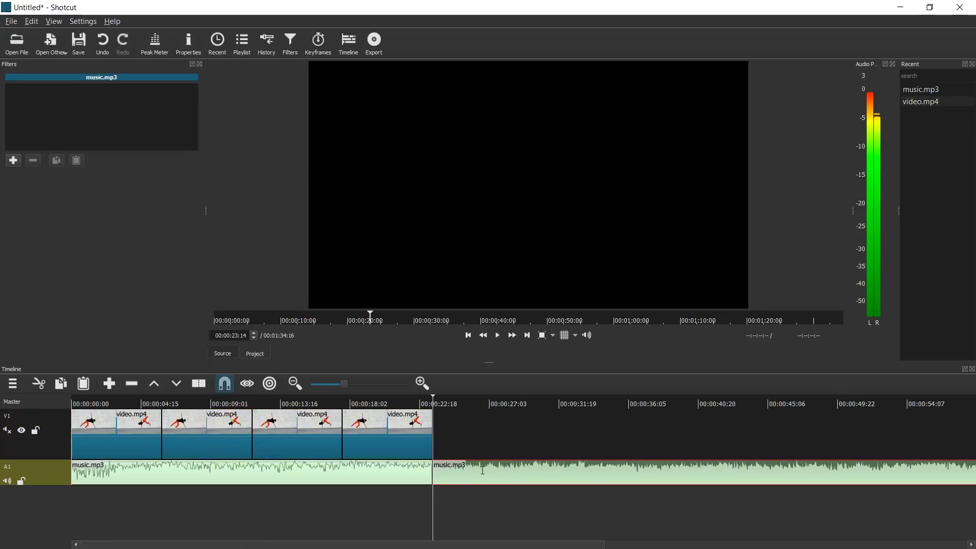
pyautogui.rightClick(482, 468)
pyautogui.click(526, 486)
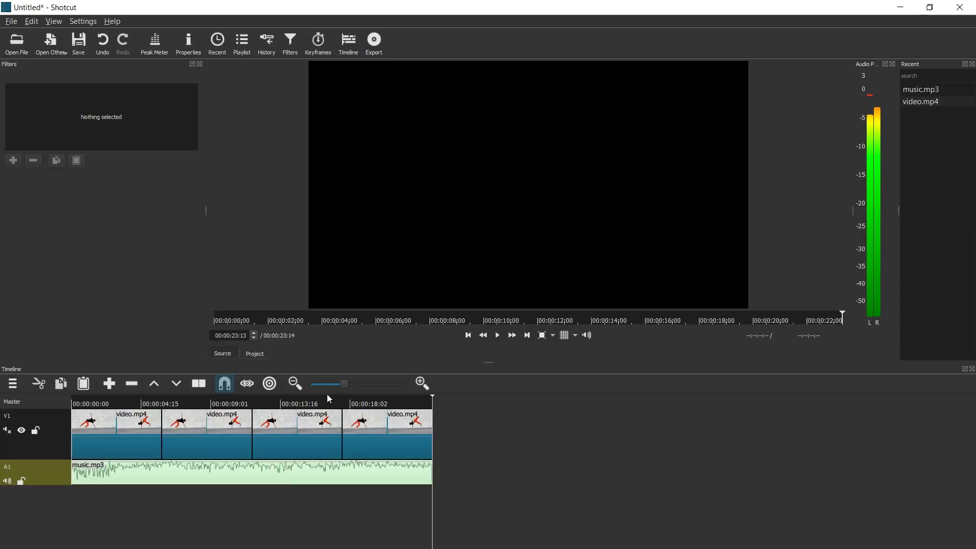
pyautogui.moveTo(322, 398); pyautogui.dragTo(264, 398)
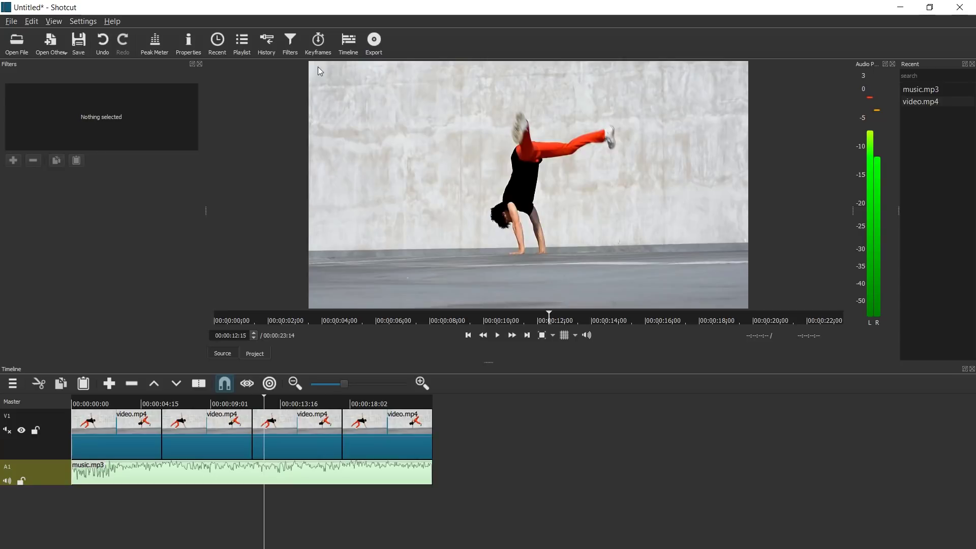
# Choose the lossless H.264 export preset and bring up the Export File save dialog.
pyautogui.click(376, 43)
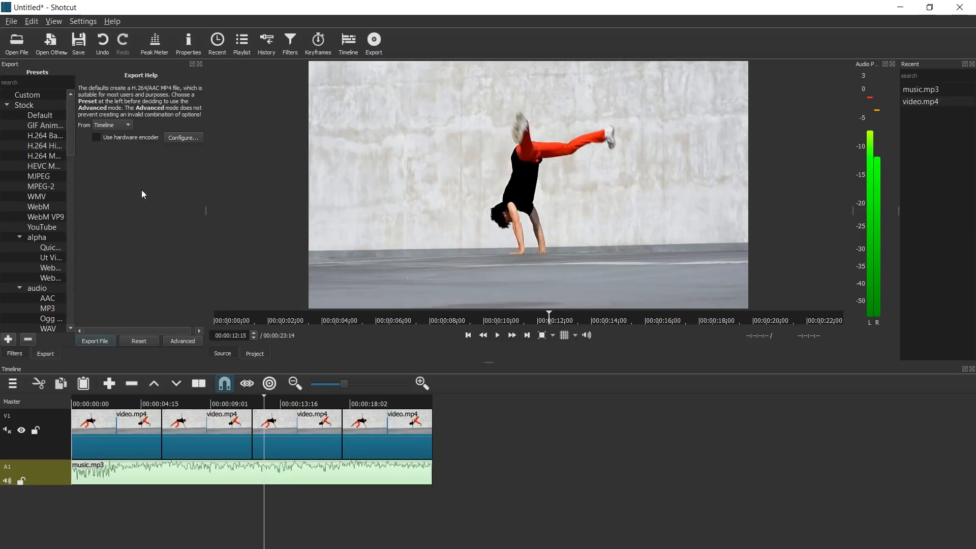
pyautogui.scroll(-3, 32, 200)
pyautogui.scroll(-12, 33, 200)
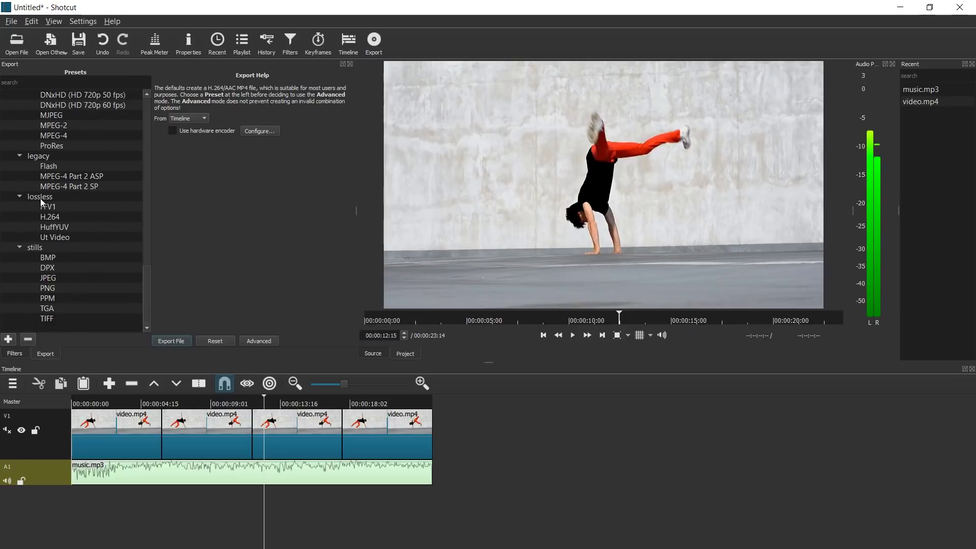
pyautogui.click(33, 159)
pyautogui.click(68, 207)
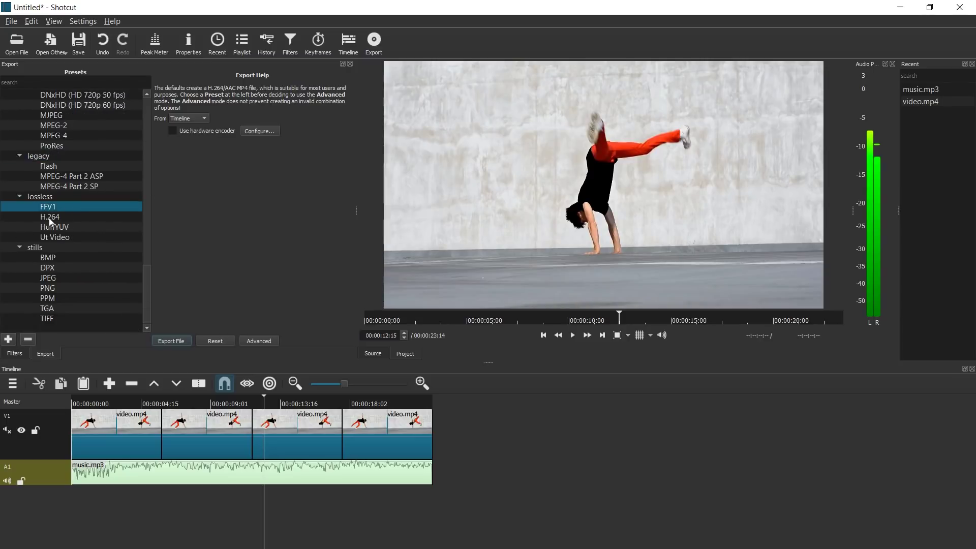
pyautogui.click(53, 218)
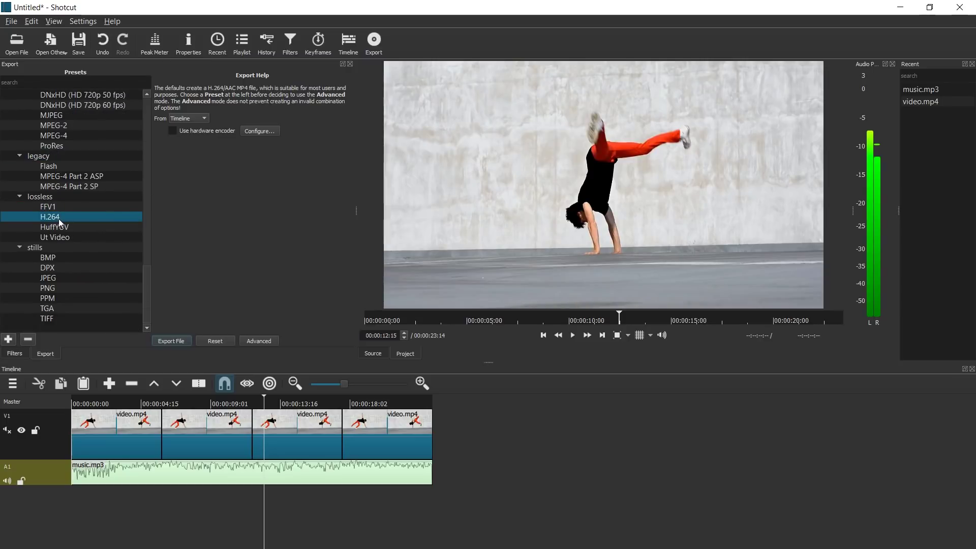
pyautogui.click(168, 340)
# Export the timeline as ll3.mp4, then select the rendered ll3.mp4 in the Temp folder.
pyautogui.write('ll.mp4')
pyautogui.press('Return')
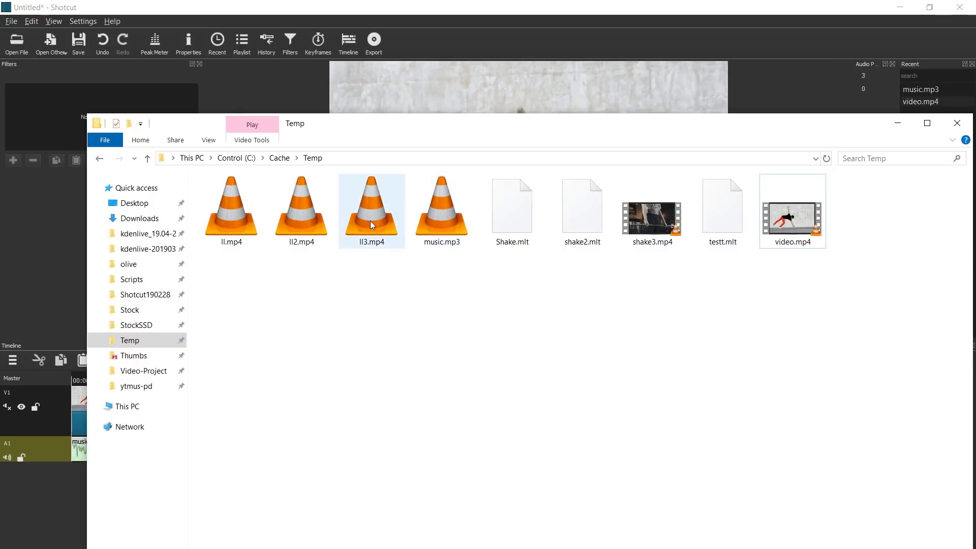
pyautogui.click(370, 221)
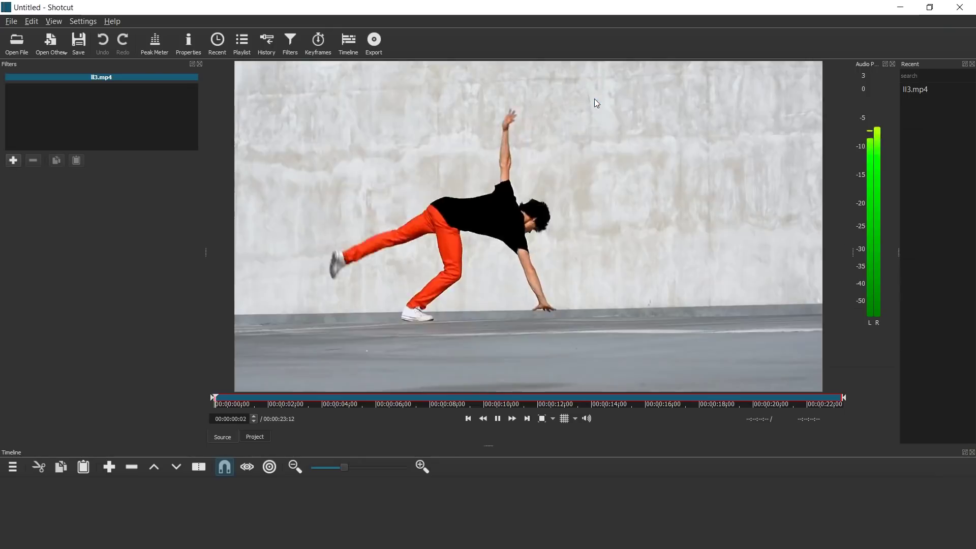
# Place ll3.mp4 on V1 of the new project and give it an Audio Dance Visualization filter.
pyautogui.moveTo(414, 196); pyautogui.dragTo(453, 465)
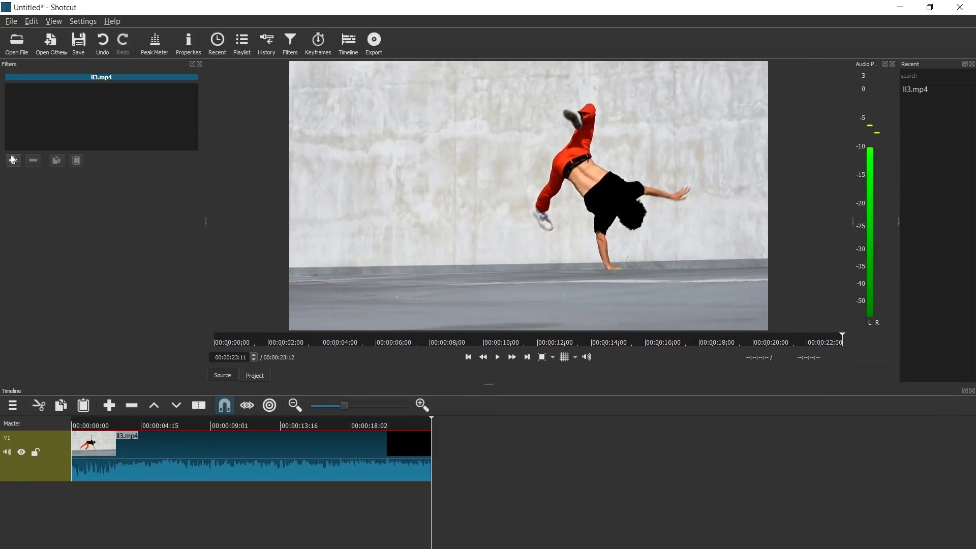
pyautogui.click(13, 159)
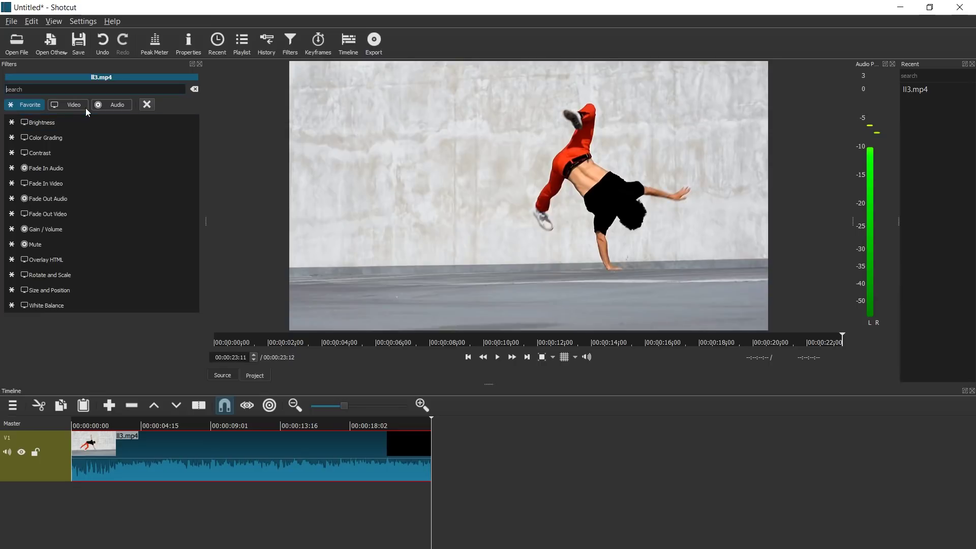
pyautogui.write('audio')
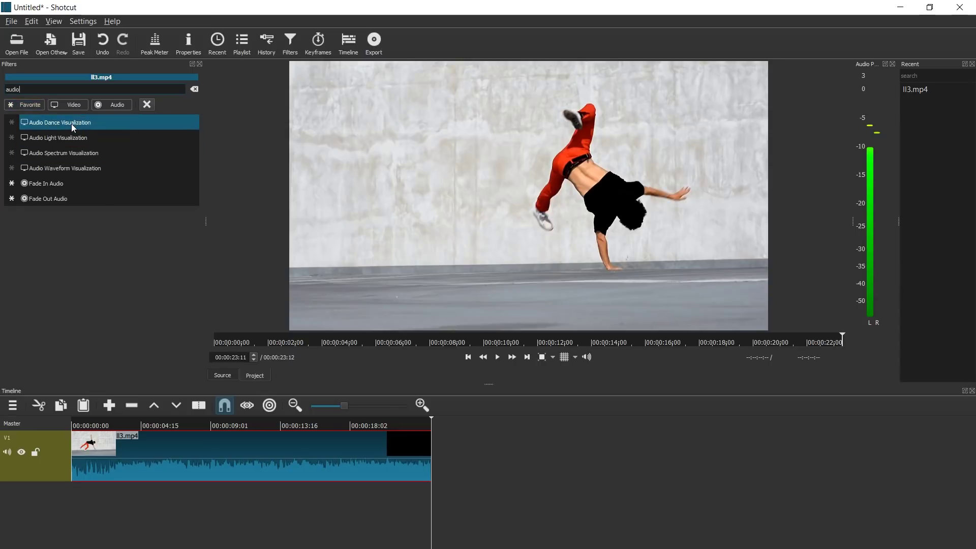
pyautogui.click(71, 123)
# Preview ll3.mp4 while setting the filter's Threshold to -20 dB and High Frequency to 9692 Hz.
pyautogui.click(77, 425)
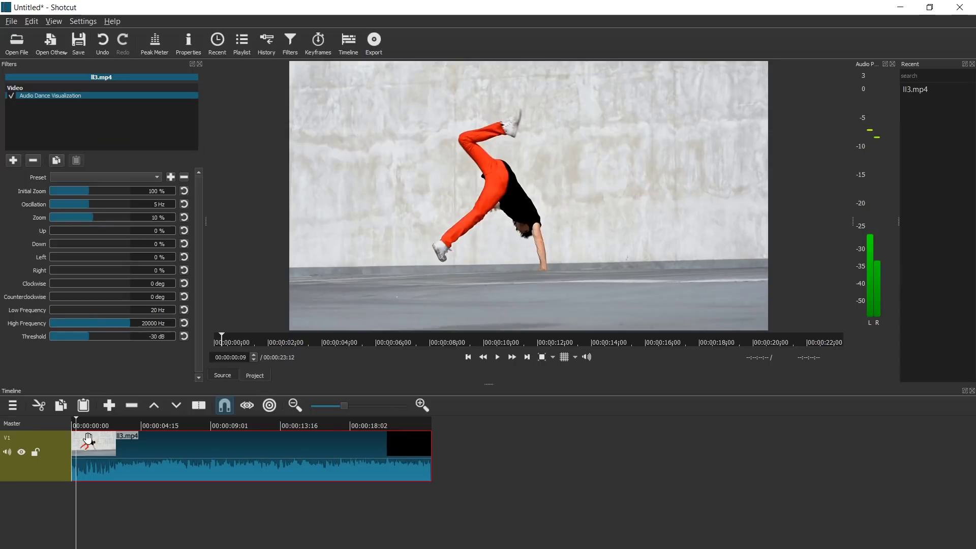
pyautogui.press('space')
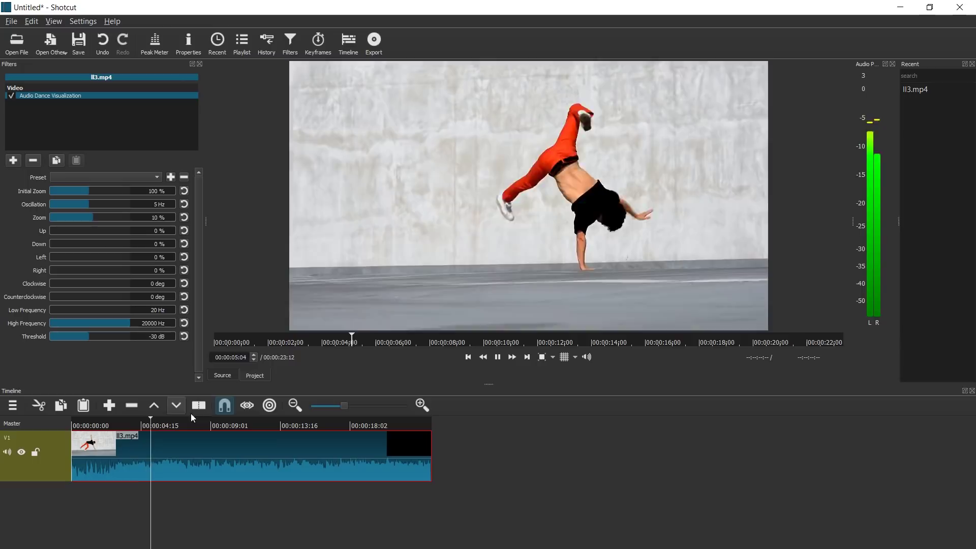
pyautogui.press('space')
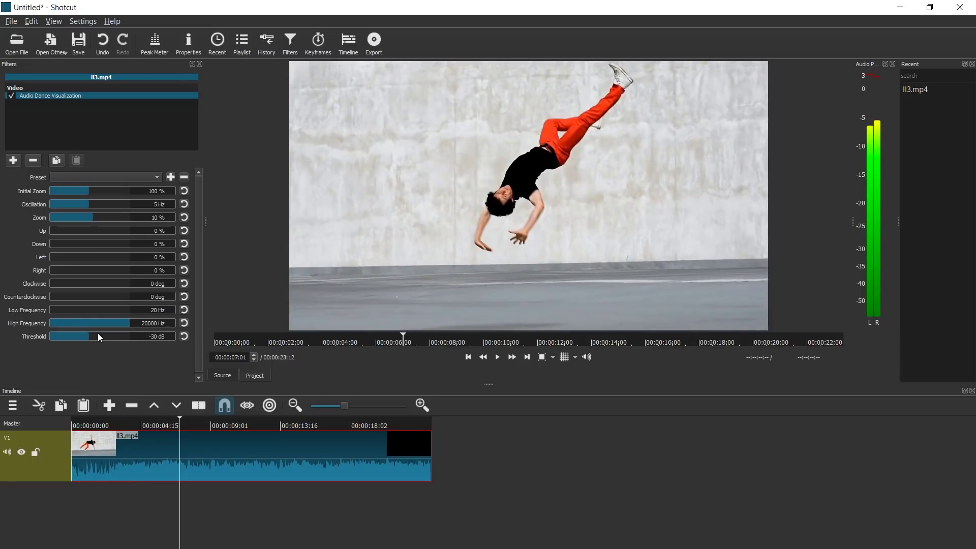
pyautogui.moveTo(93, 336); pyautogui.dragTo(104, 338)
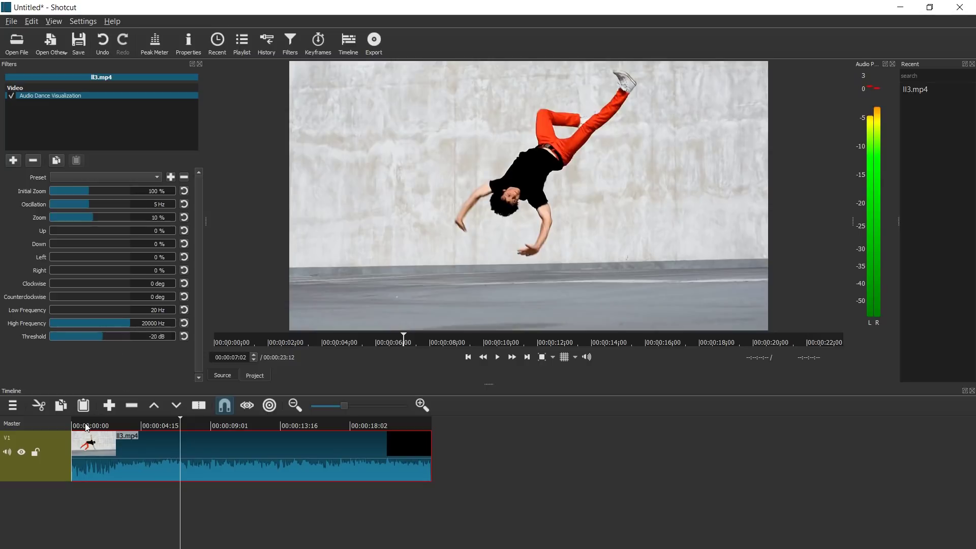
pyautogui.moveTo(84, 425); pyautogui.dragTo(63, 425)
pyautogui.press('space')
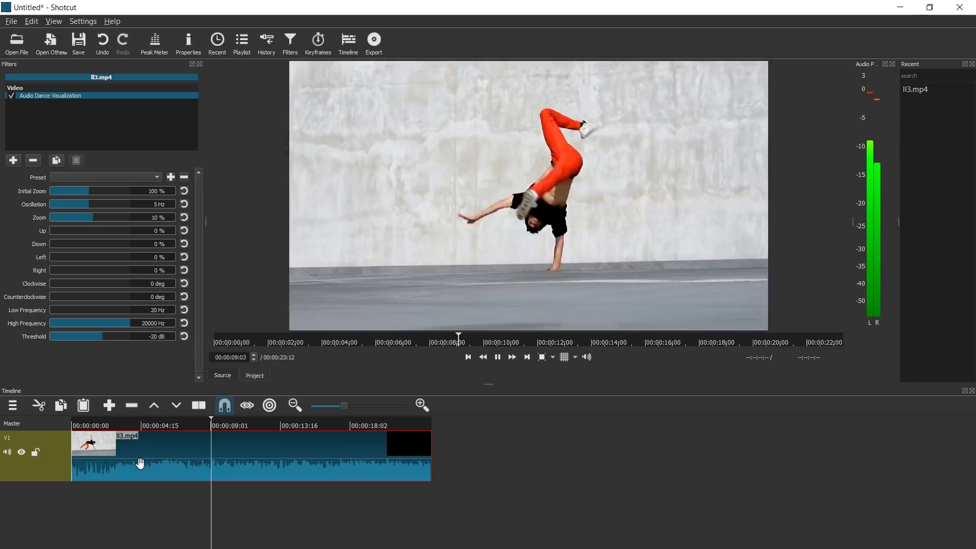
pyautogui.click(85, 427)
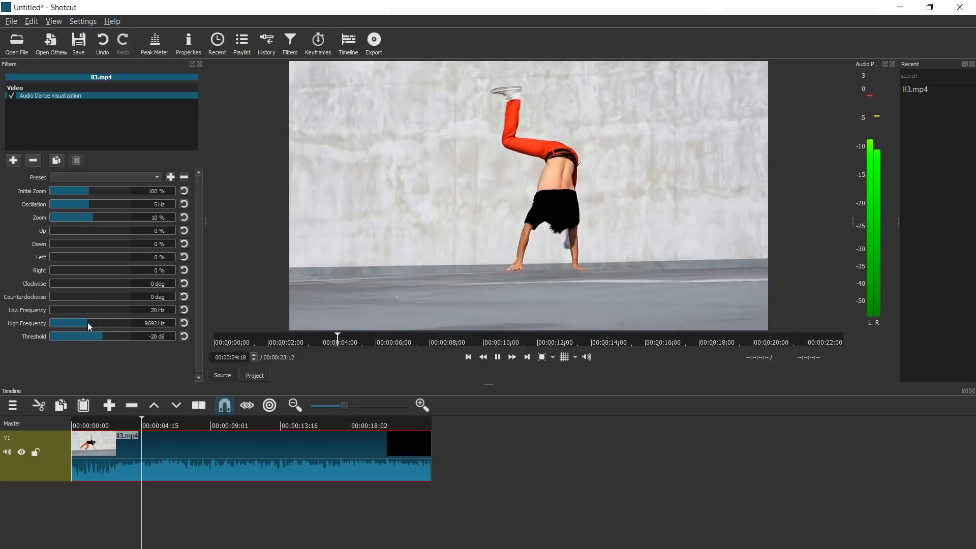
# Try different frequency limits, settling on Low 20 Hz, High 959 Hz and Threshold -27 dB.
pyautogui.moveTo(87, 323)
pyautogui.mouseDown()
pyautogui.moveTo(130, 325)
pyautogui.moveTo(69, 323)
pyautogui.mouseUp()
pyautogui.click(70, 423)
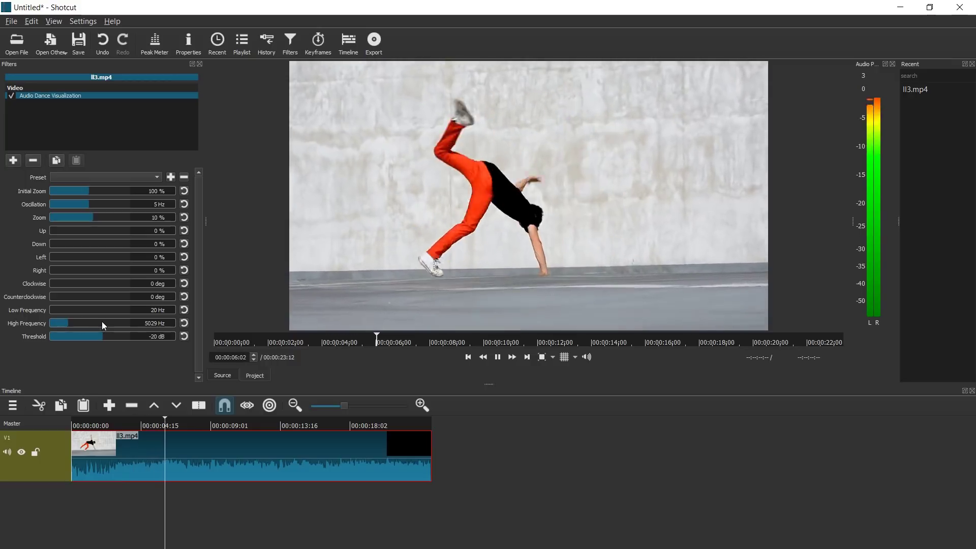
pyautogui.moveTo(101, 322); pyautogui.dragTo(111, 324)
pyautogui.moveTo(54, 312); pyautogui.dragTo(76, 313)
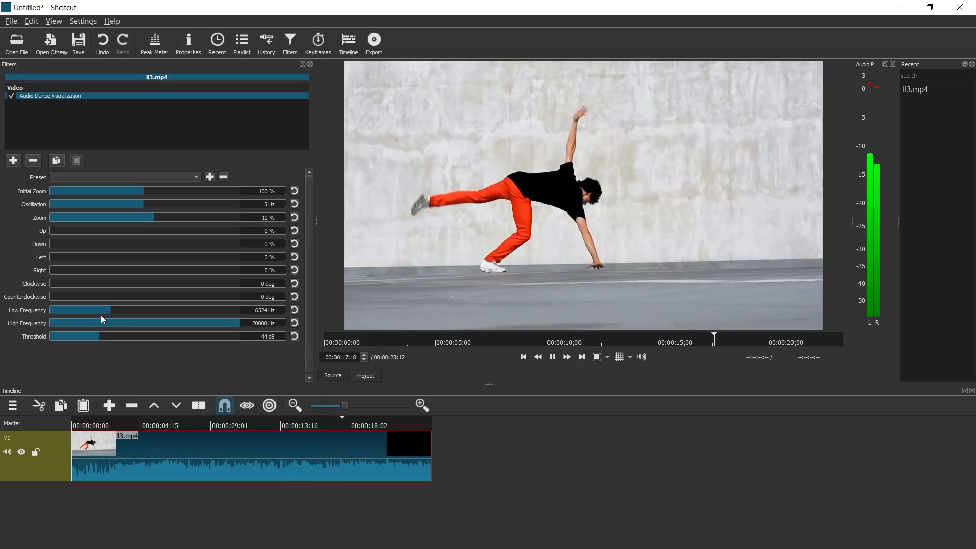
pyautogui.moveTo(98, 310)
pyautogui.mouseDown()
pyautogui.moveTo(69, 309)
pyautogui.moveTo(95, 310)
pyautogui.mouseUp()
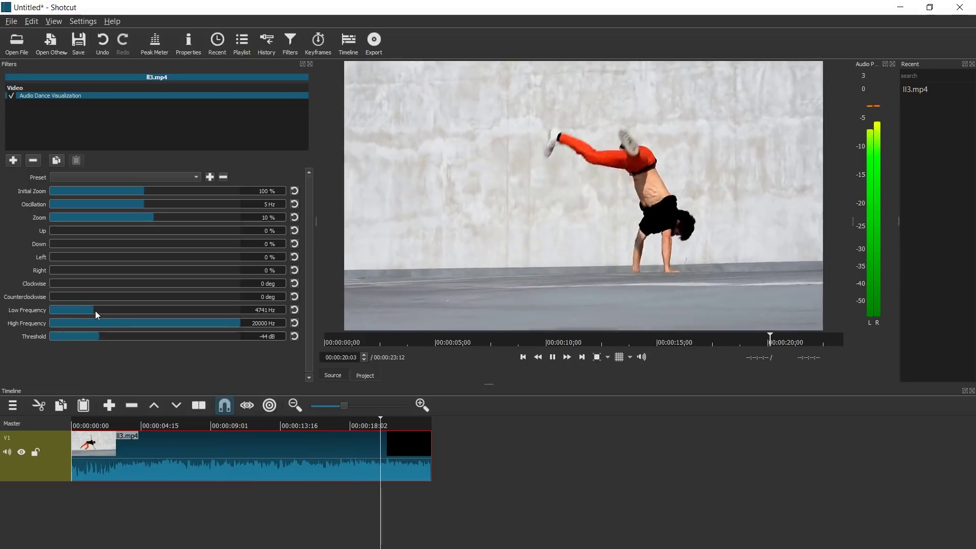
pyautogui.click(149, 429)
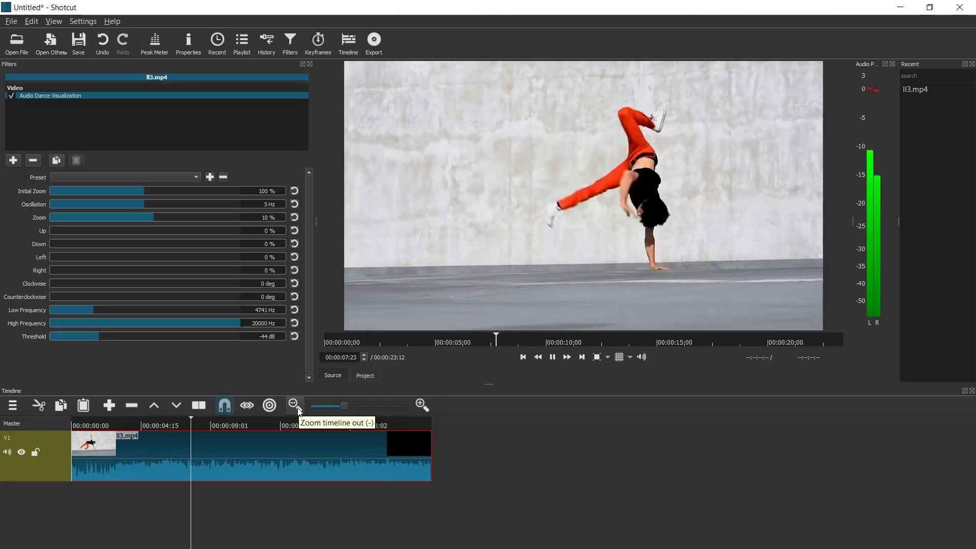
pyautogui.moveTo(239, 323); pyautogui.dragTo(159, 341)
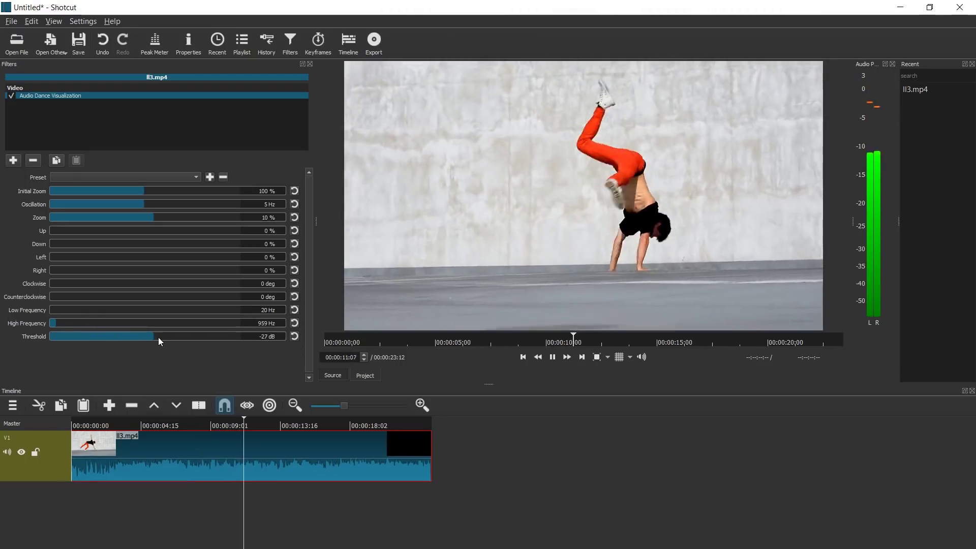
# Preview from the start and try several shake amounts, settling on Left and Right 6 %, Up and Down 0 %.
pyautogui.press('space')
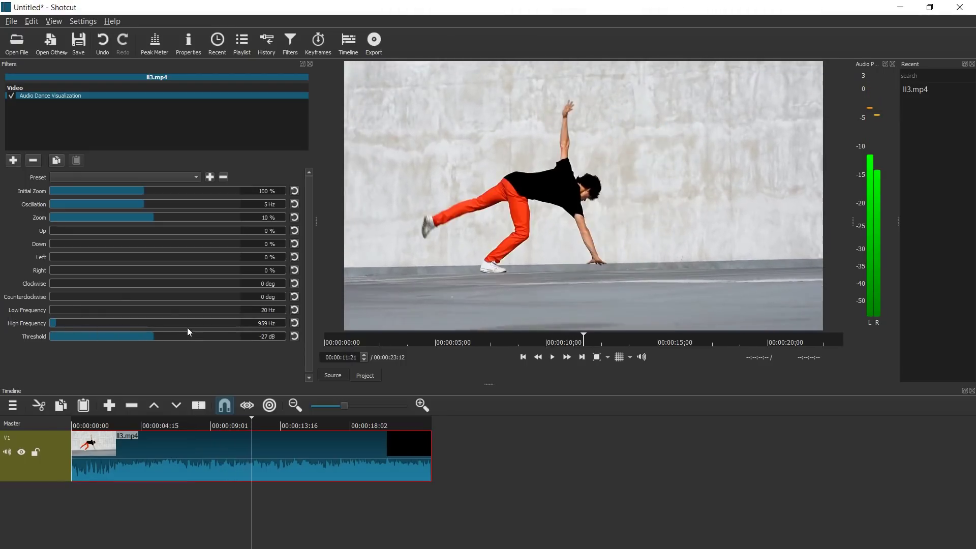
pyautogui.click(79, 427)
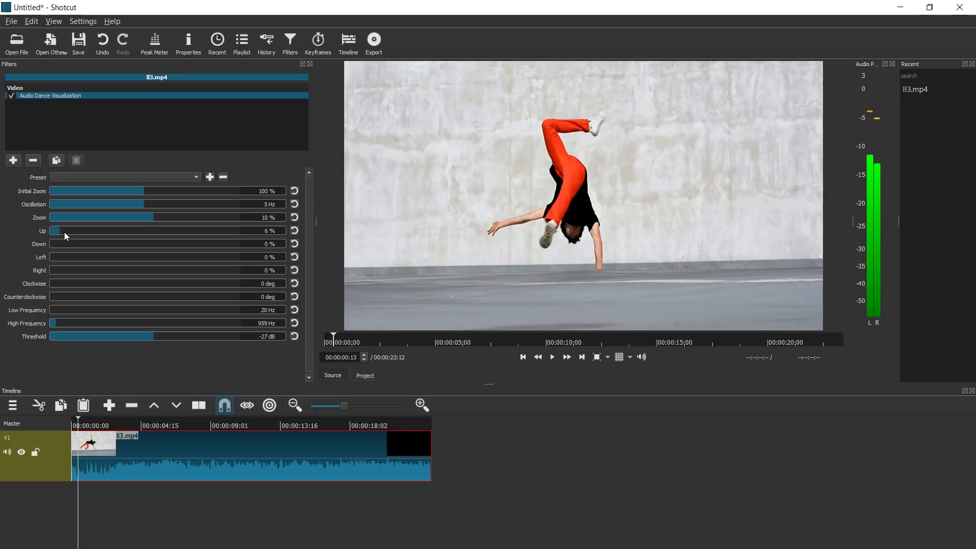
pyautogui.press('space')
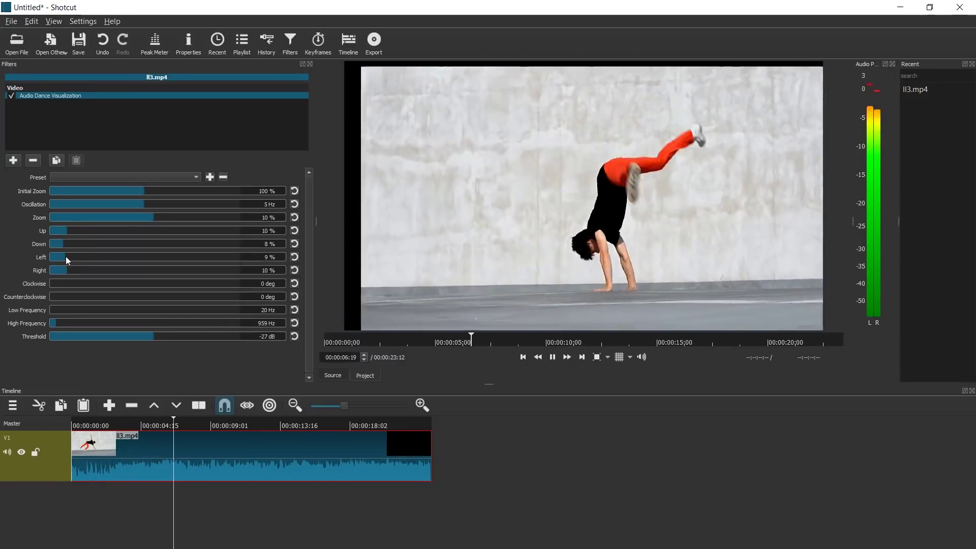
pyautogui.moveTo(66, 257); pyautogui.dragTo(2, 268)
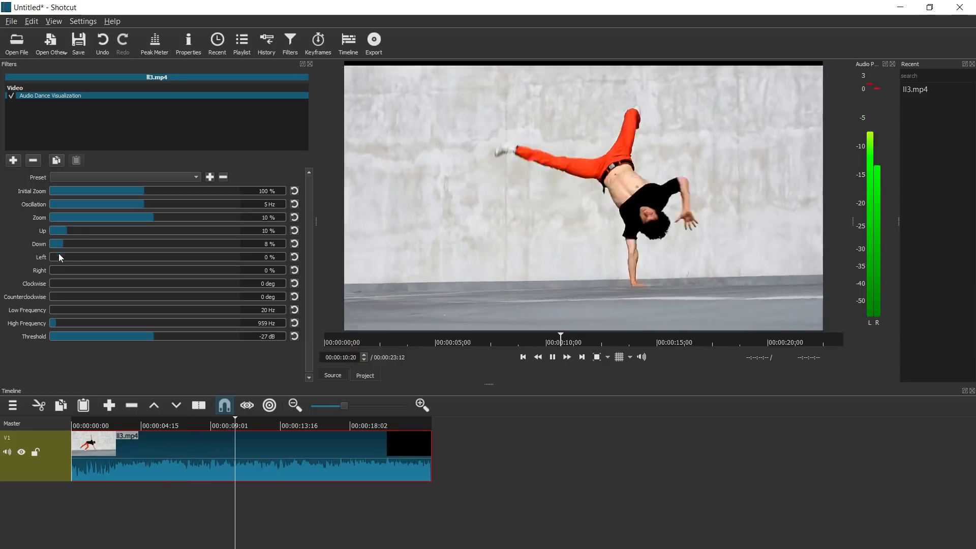
pyautogui.moveTo(59, 257); pyautogui.dragTo(39, 232)
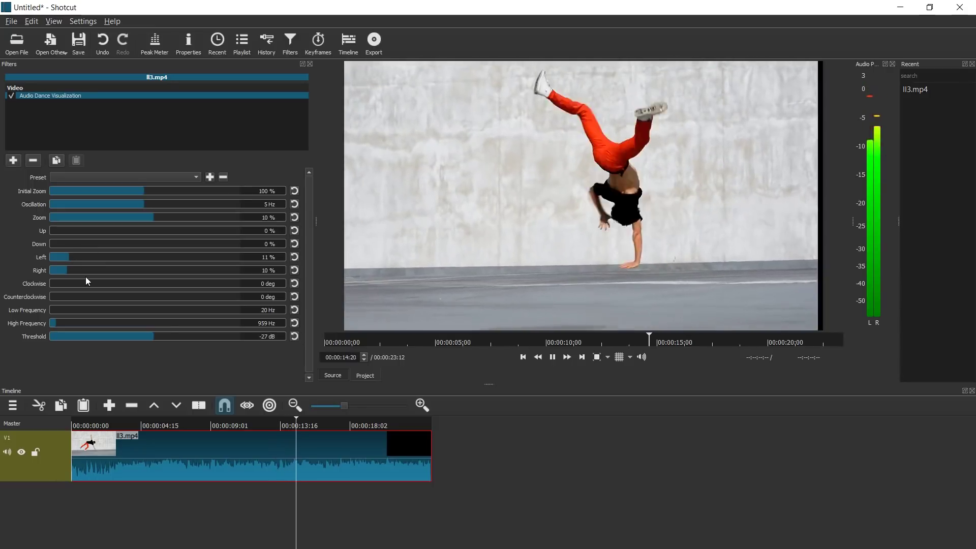
pyautogui.moveTo(126, 260); pyautogui.dragTo(244, 271)
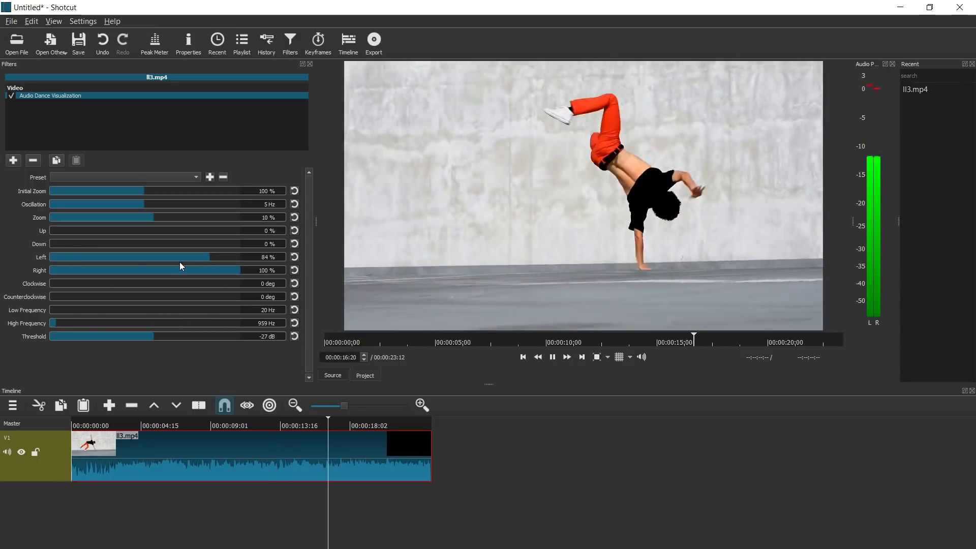
pyautogui.moveTo(179, 258); pyautogui.dragTo(60, 256)
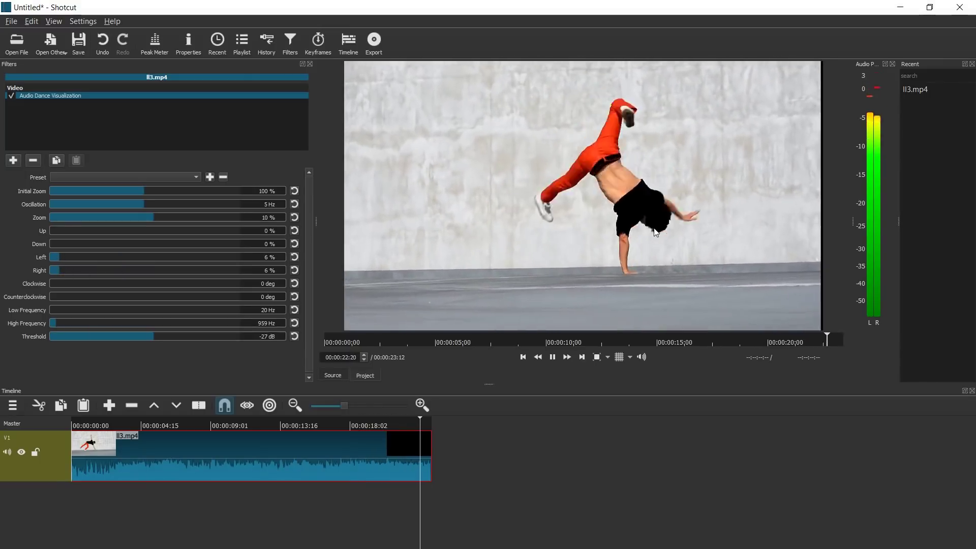
# While previewing, set Initial Zoom to 118 % and Zoom to -11 %, then rewind to the clip start.
pyautogui.click(76, 434)
pyautogui.press('space')
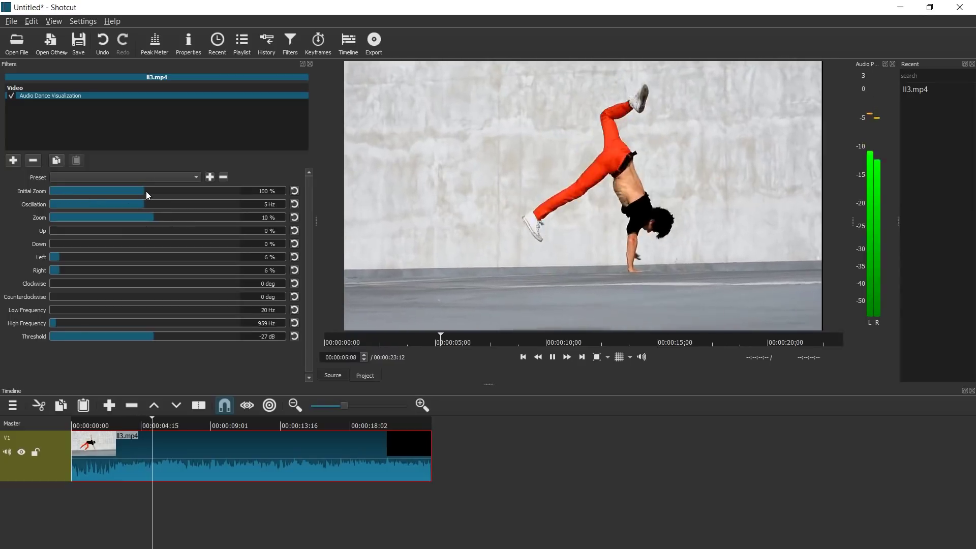
pyautogui.moveTo(145, 191); pyautogui.dragTo(157, 192)
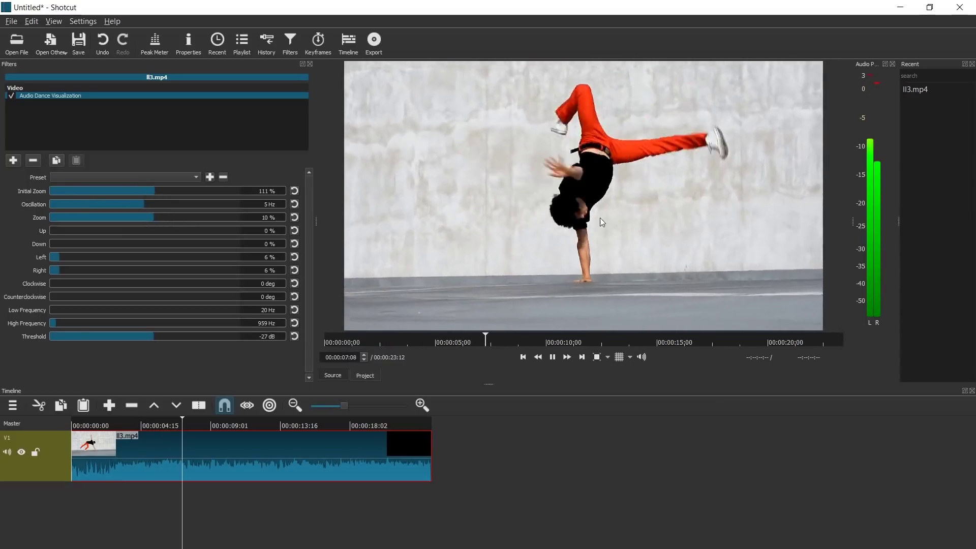
pyautogui.moveTo(157, 217); pyautogui.dragTo(136, 215)
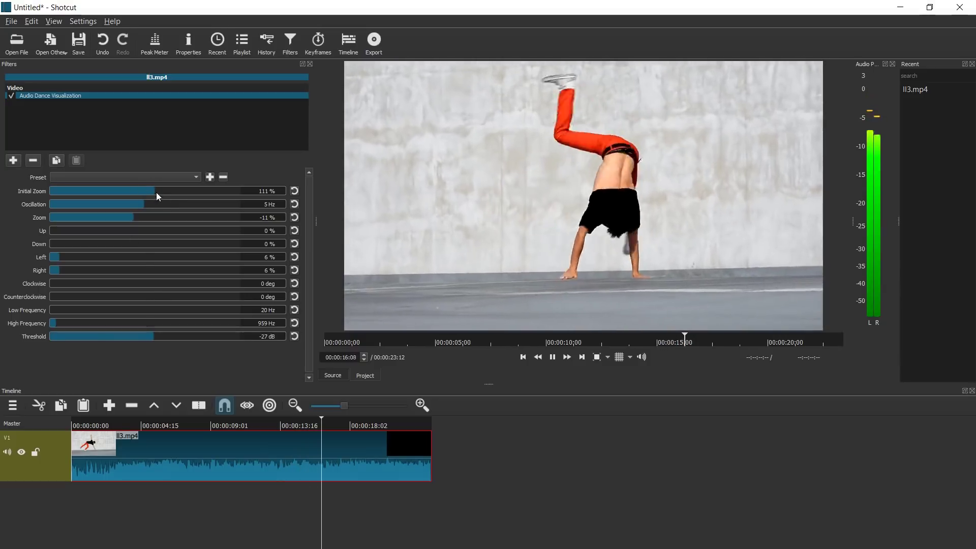
pyautogui.moveTo(157, 192); pyautogui.dragTo(163, 191)
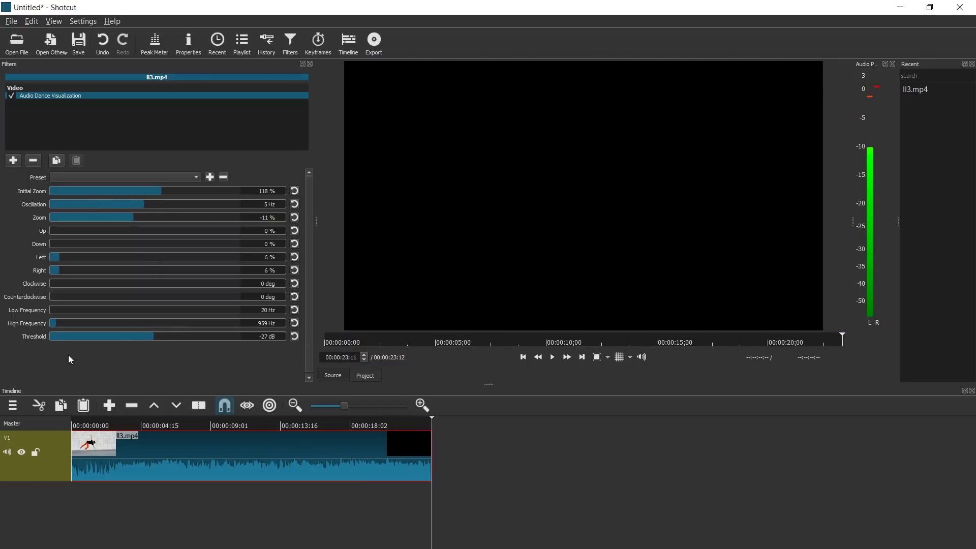
pyautogui.moveTo(85, 430); pyautogui.dragTo(72, 429)
# Turn oscillation to 0 Hz, play the clip and set Zoom to -7 %.
pyautogui.moveTo(133, 202); pyautogui.dragTo(17, 201)
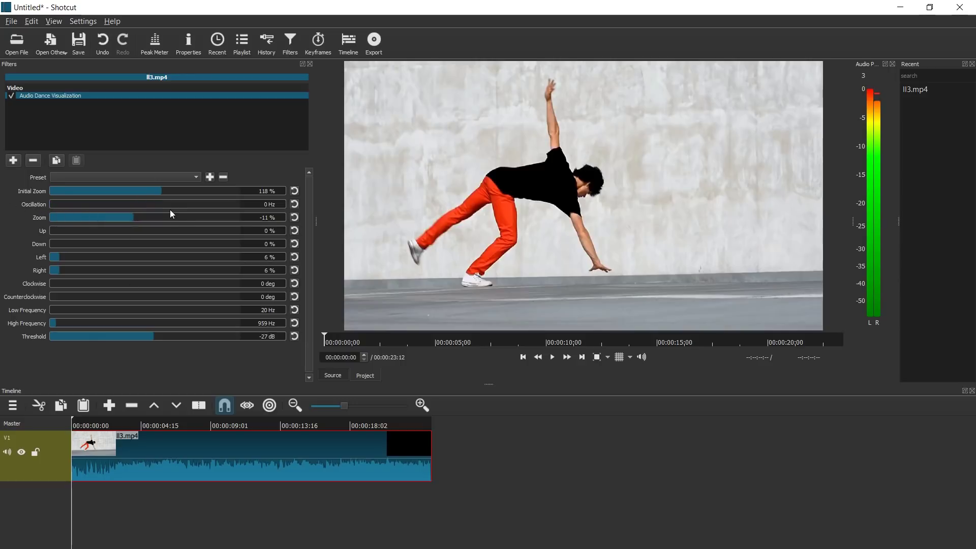
pyautogui.press('space')
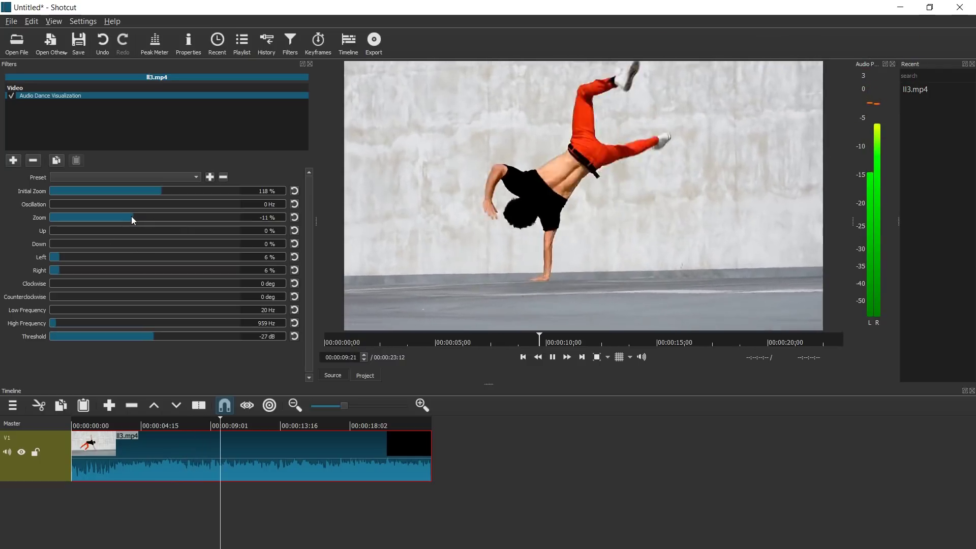
pyautogui.moveTo(132, 216)
pyautogui.mouseDown()
pyautogui.moveTo(122, 217)
pyautogui.moveTo(157, 219)
pyautogui.moveTo(139, 220)
pyautogui.mouseUp()
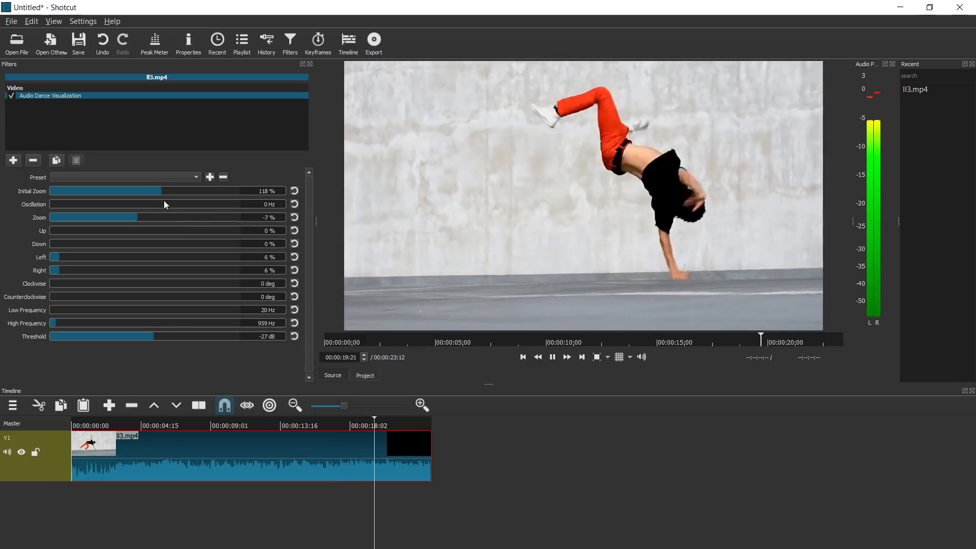
# Preview oscillation rates from 3 to 10 Hz, settling on 5 Hz.
pyautogui.moveTo(111, 203); pyautogui.dragTo(240, 203)
pyautogui.click(89, 426)
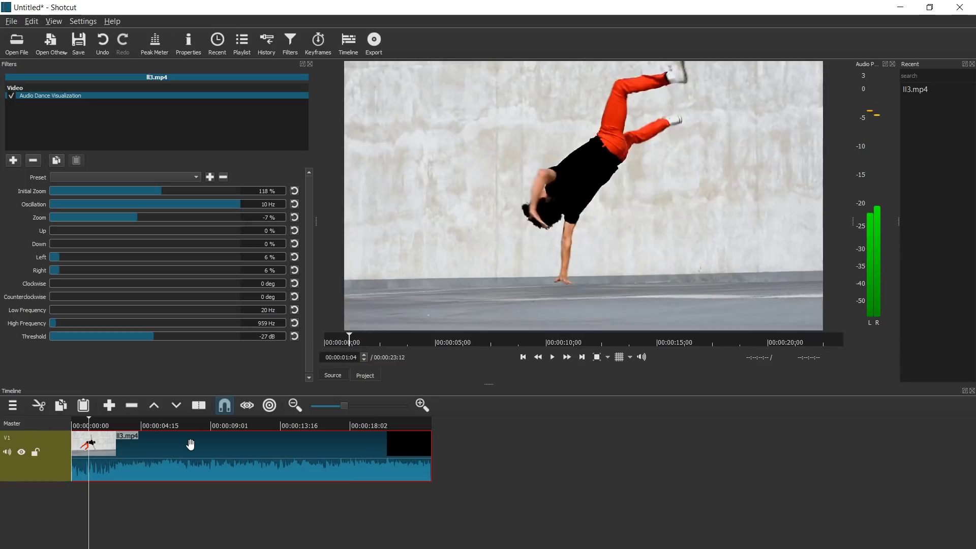
pyautogui.press('space')
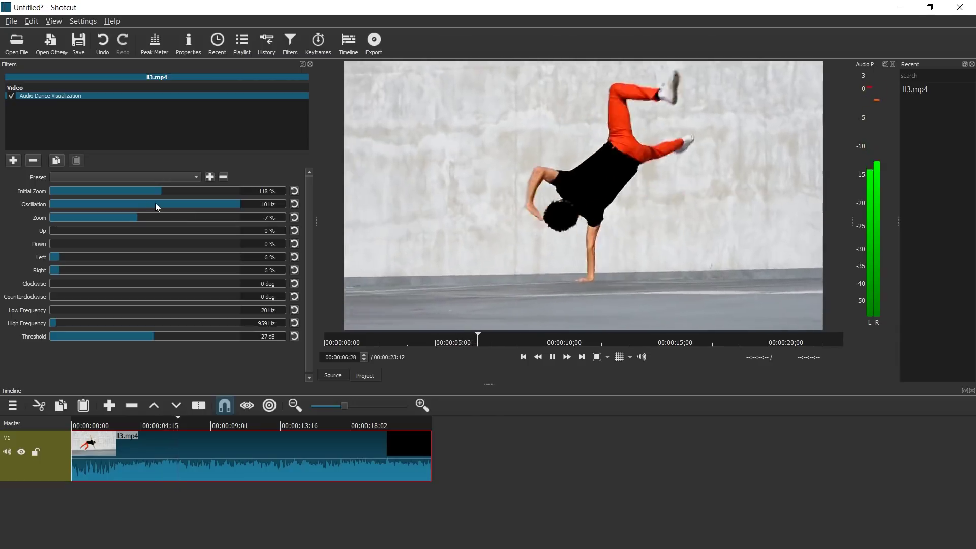
pyautogui.click(154, 201)
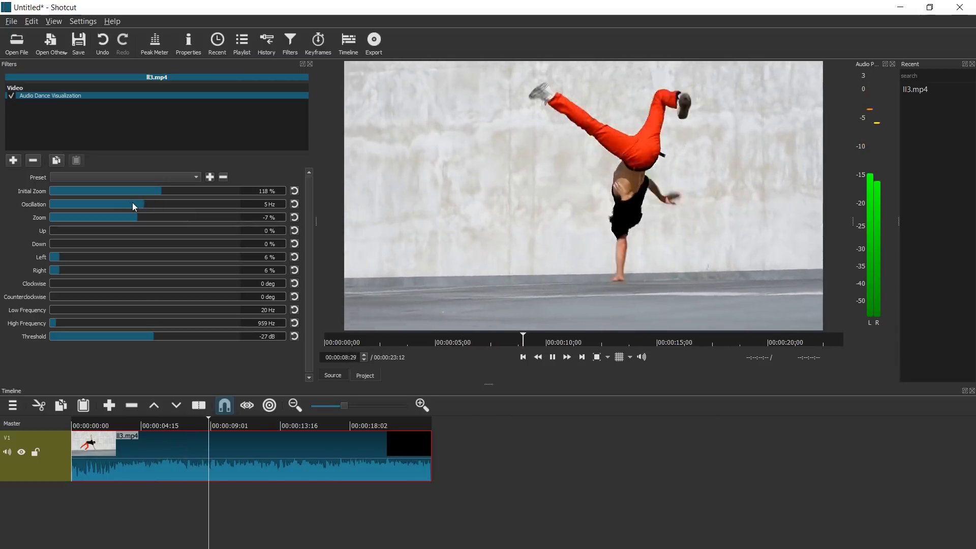
pyautogui.moveTo(132, 202); pyautogui.dragTo(105, 203)
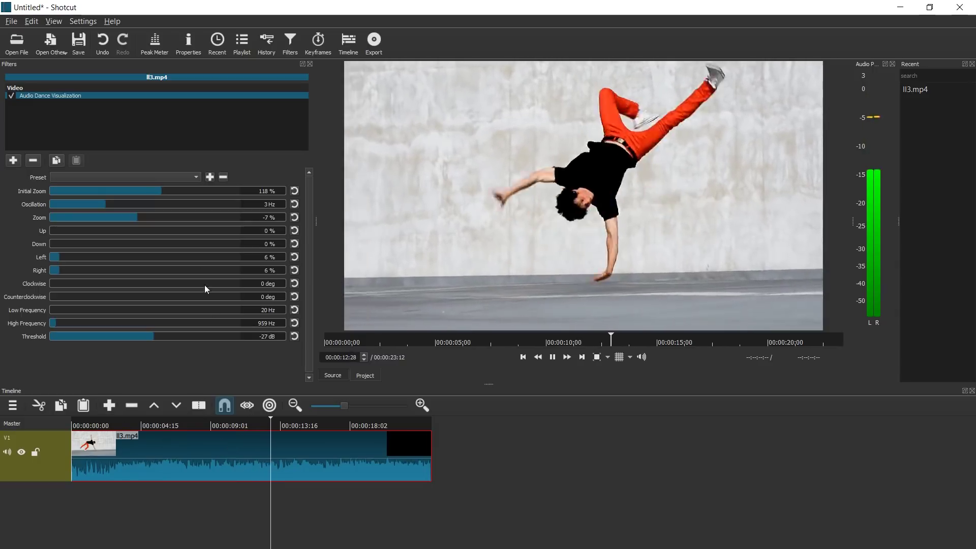
pyautogui.moveTo(124, 203); pyautogui.dragTo(145, 204)
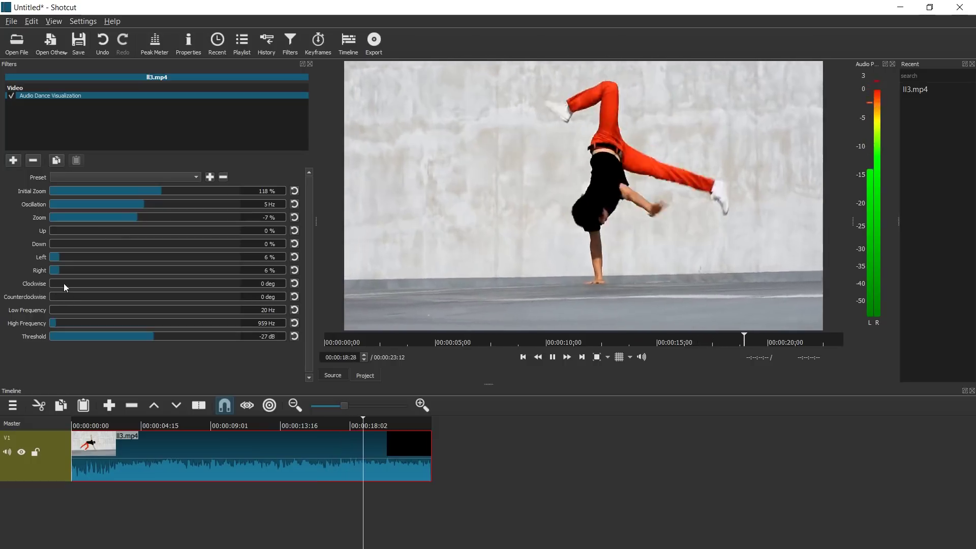
# Preview large rotations of about 280 deg each way with oscillation from 1 to 10 Hz.
pyautogui.moveTo(63, 283); pyautogui.dragTo(79, 296)
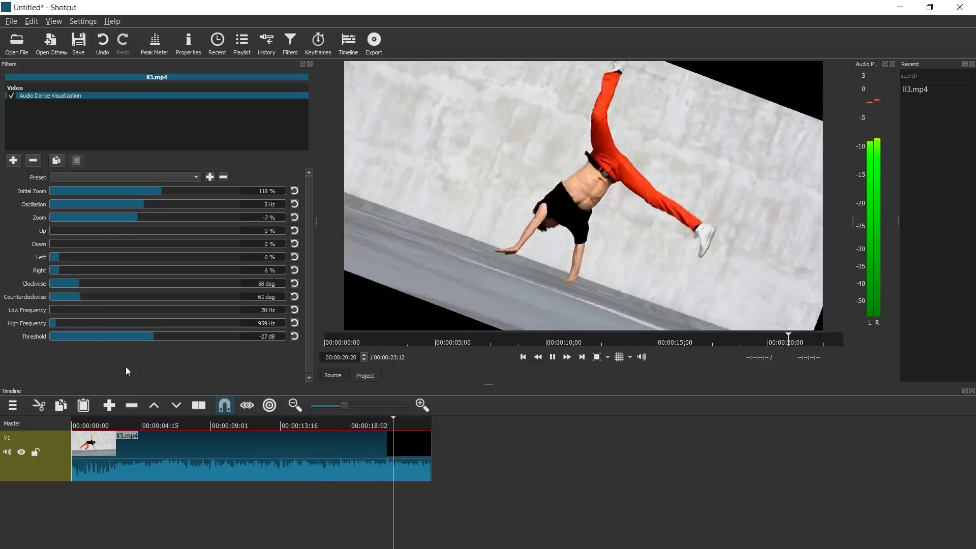
pyautogui.click(73, 425)
pyautogui.click(196, 284)
pyautogui.click(198, 297)
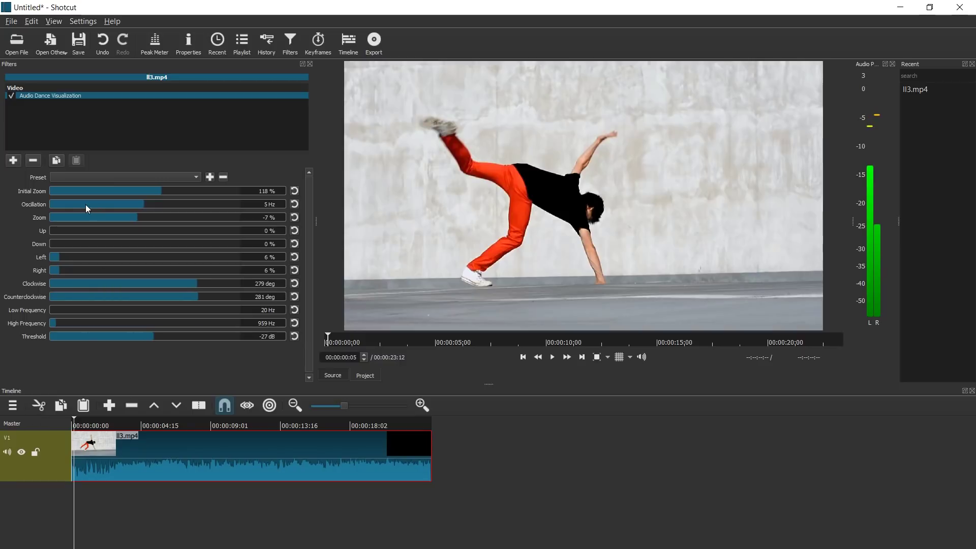
pyautogui.moveTo(85, 204); pyautogui.dragTo(74, 203)
pyautogui.press('space')
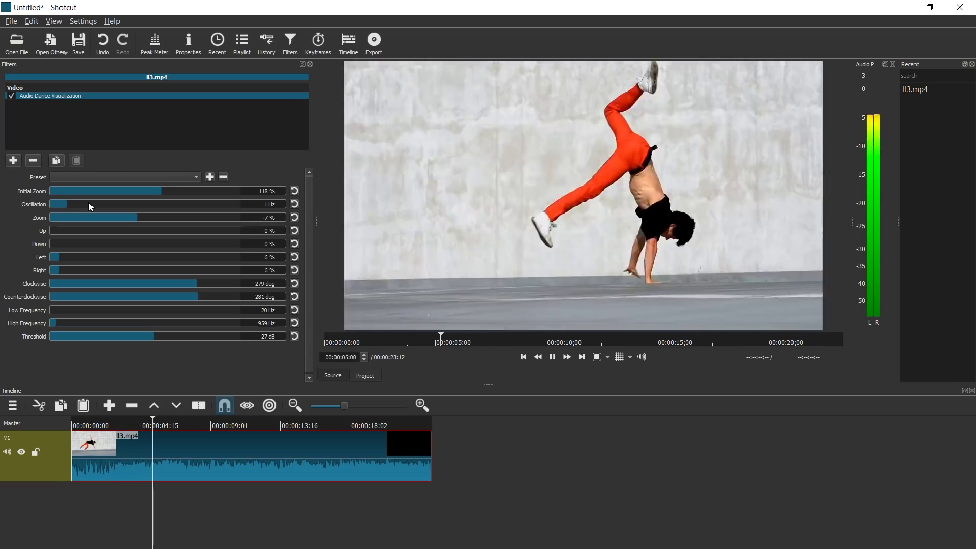
pyautogui.moveTo(95, 203); pyautogui.dragTo(356, 216)
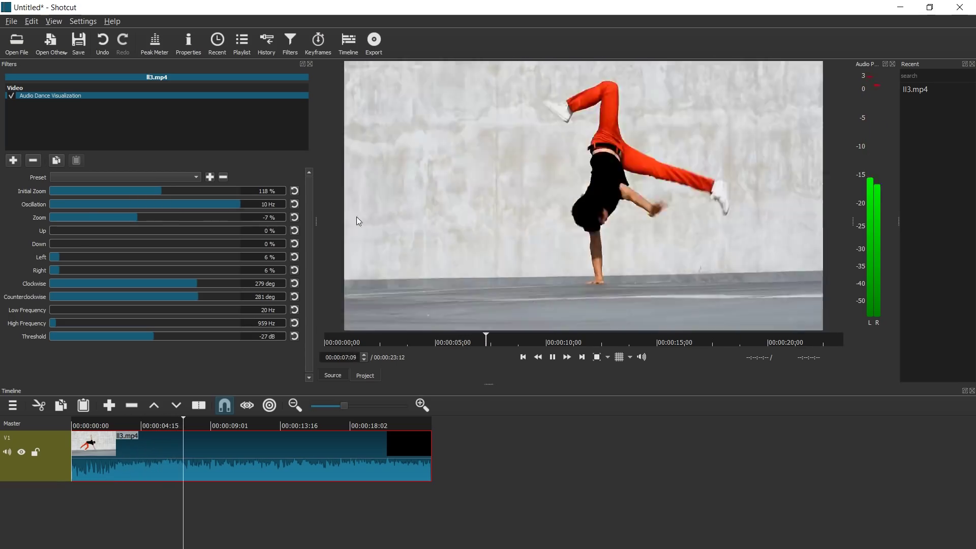
pyautogui.click(58, 206)
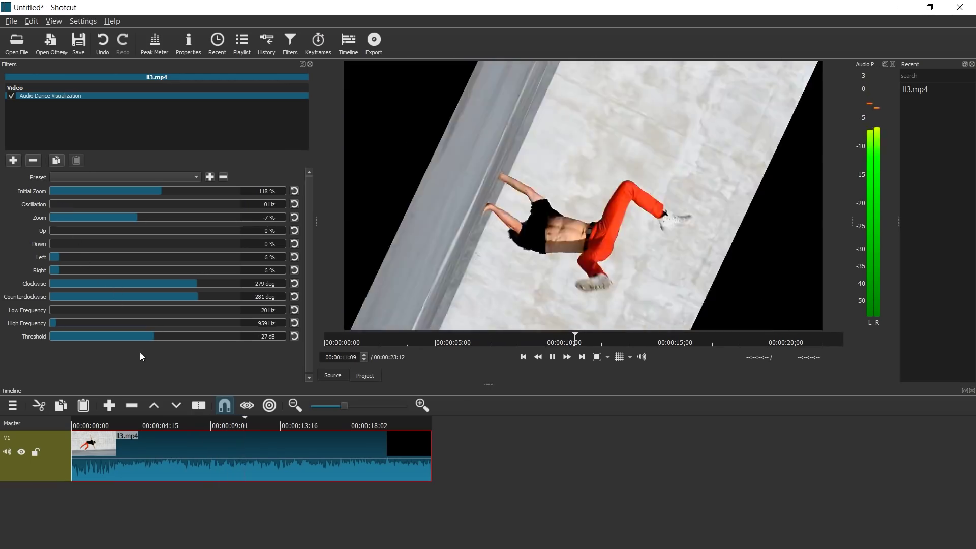
# Reduce both Clockwise and Counterclockwise rotation step by step down to 3 deg.
pyautogui.click(102, 285)
pyautogui.click(102, 296)
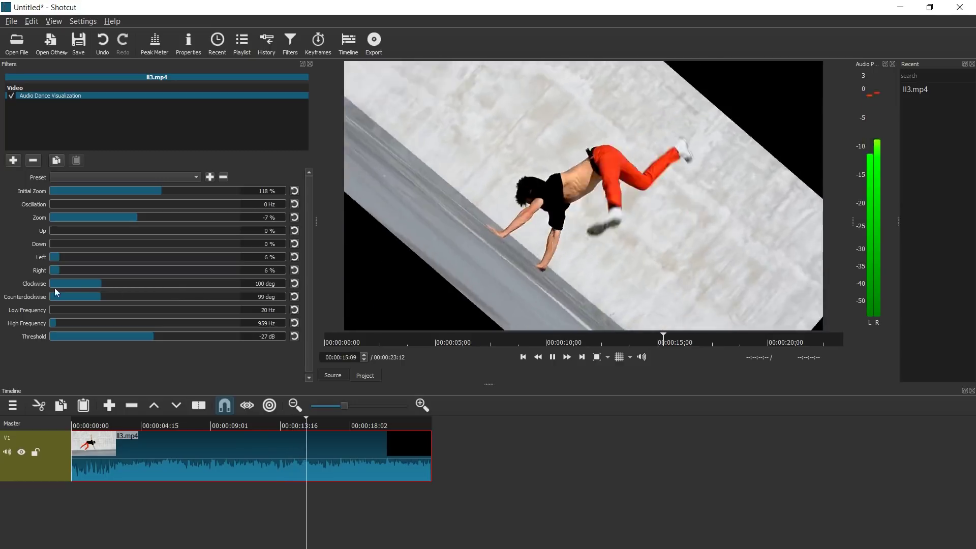
pyautogui.click(69, 283)
pyautogui.click(68, 295)
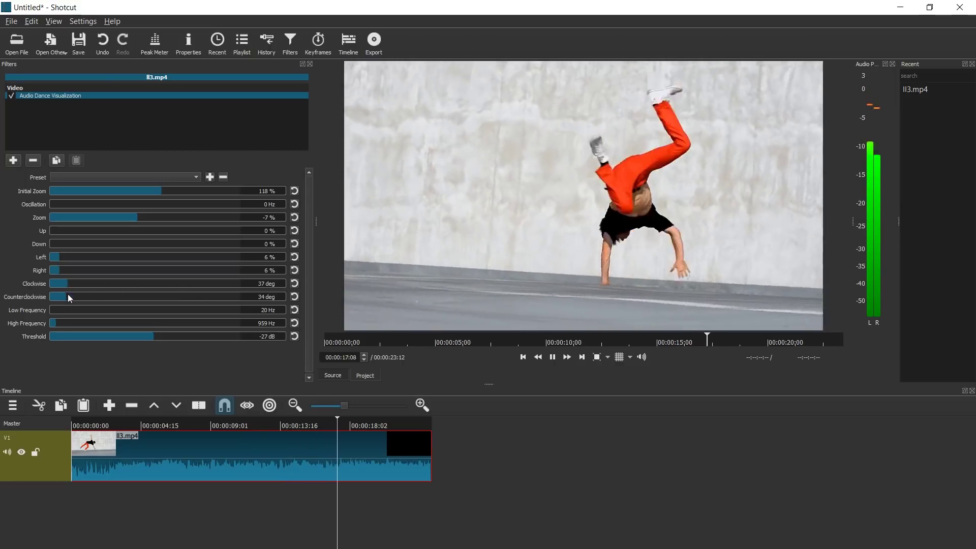
pyautogui.click(264, 283)
pyautogui.press('BackSpace')
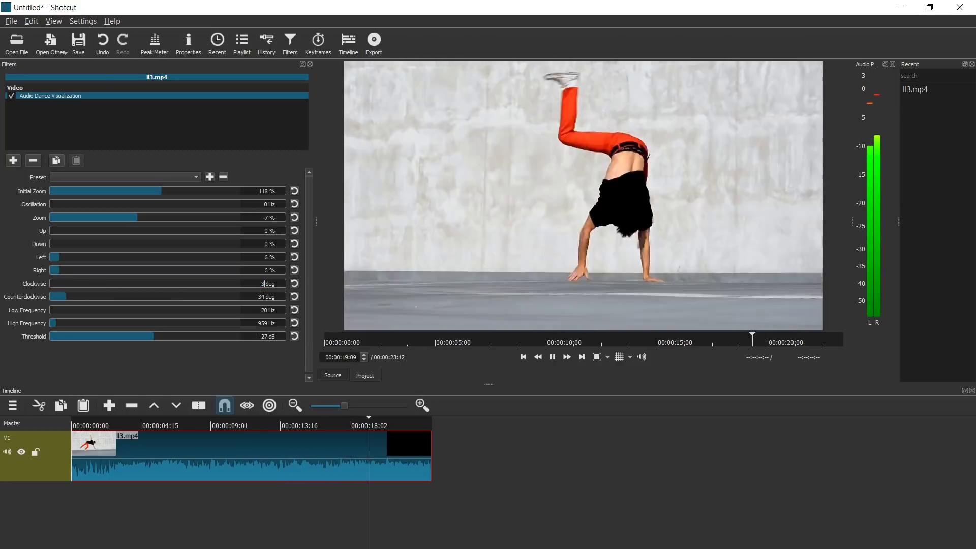
pyautogui.click(266, 297)
pyautogui.press('BackSpace')
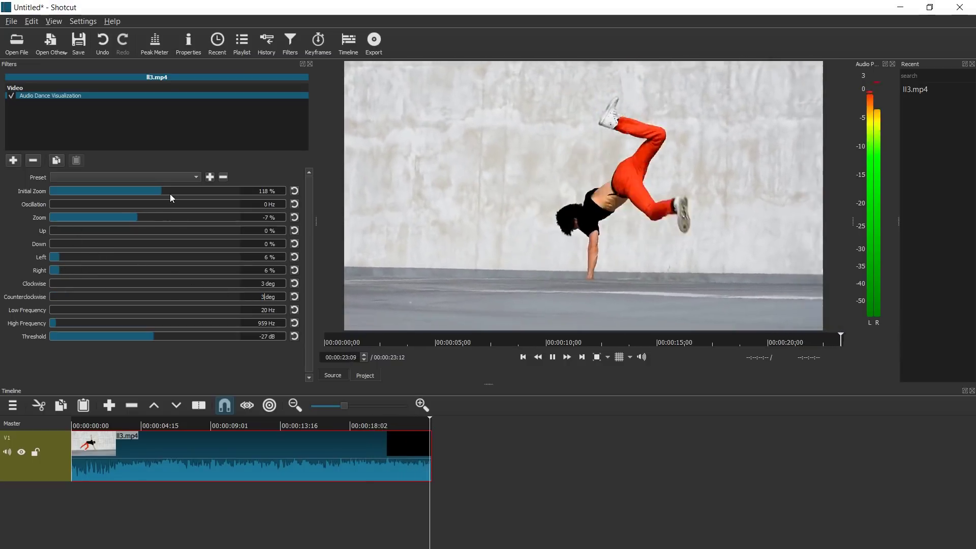
# Add the Audio Light Visualization filter found by searching 'audio'.
pyautogui.click(14, 160)
pyautogui.write('au')
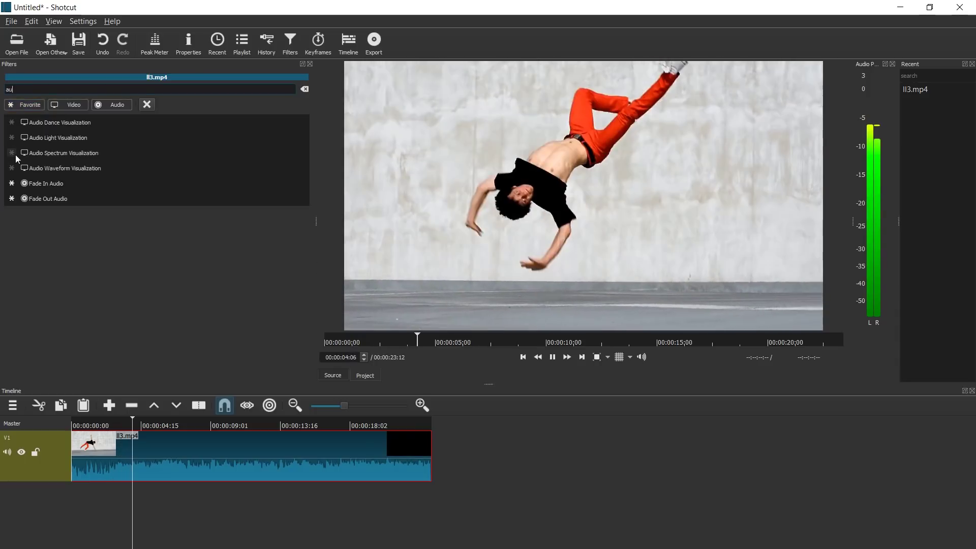
pyautogui.write('dio')
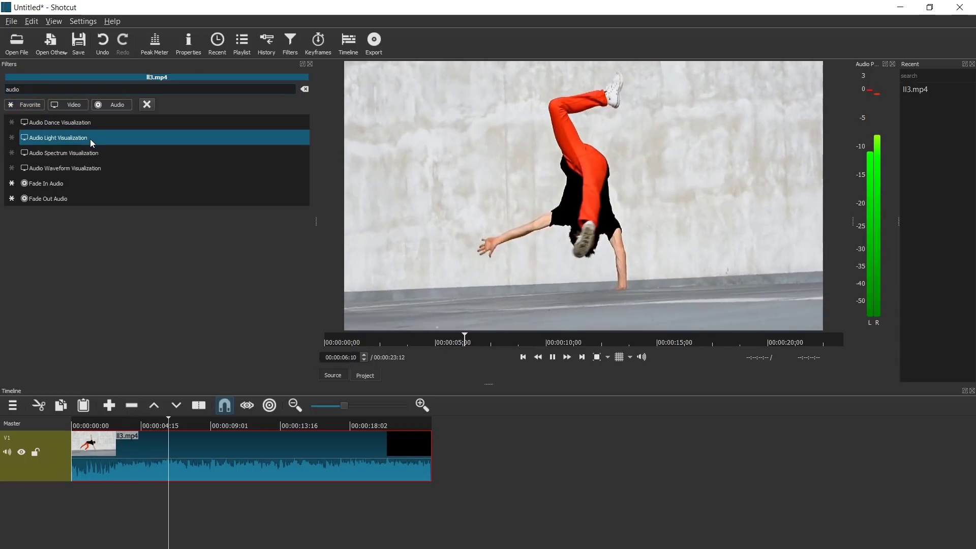
pyautogui.click(90, 139)
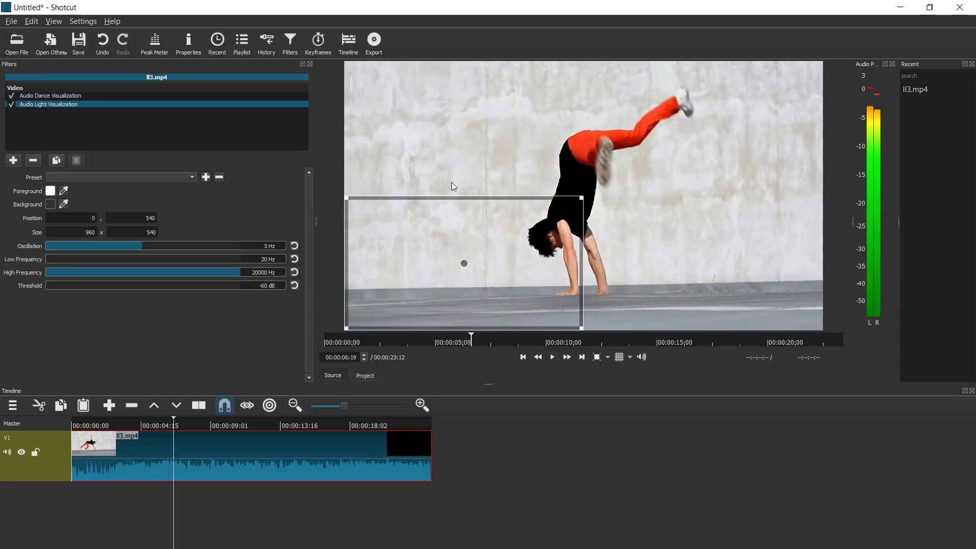
pyautogui.click(13, 96)
pyautogui.click(40, 105)
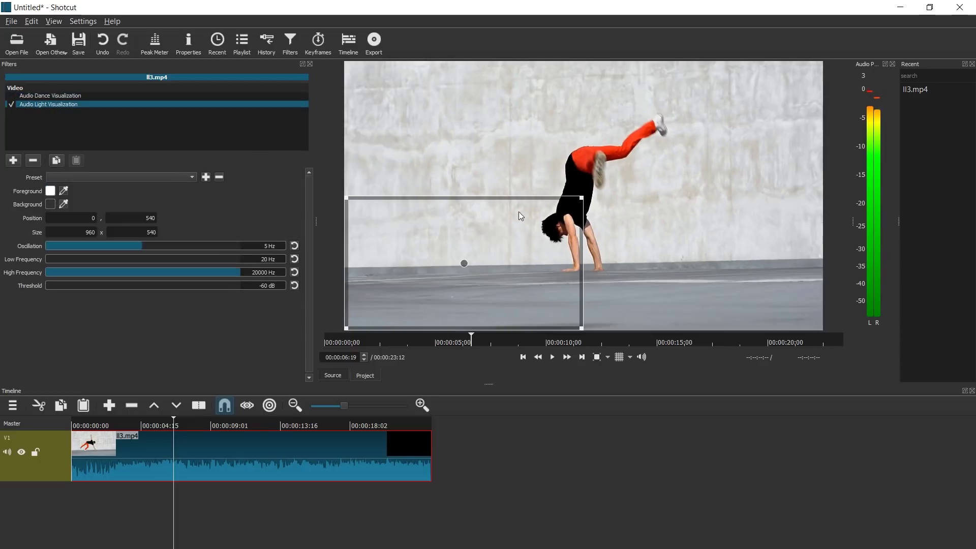
# Move the light area to the top-left and enlarge it to 1567 x 986.
pyautogui.moveTo(462, 252); pyautogui.dragTo(410, 93)
pyautogui.press('space')
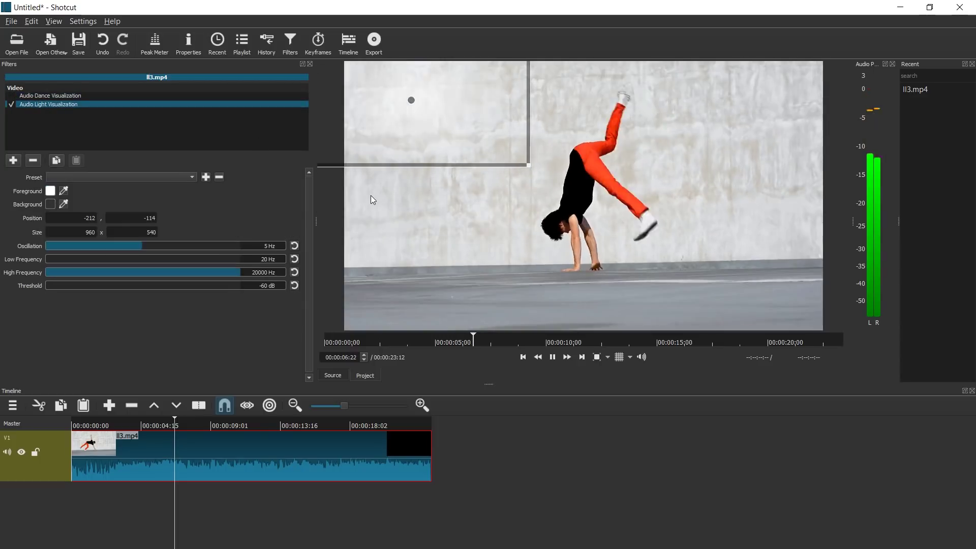
pyautogui.moveTo(529, 165); pyautogui.dragTo(682, 278)
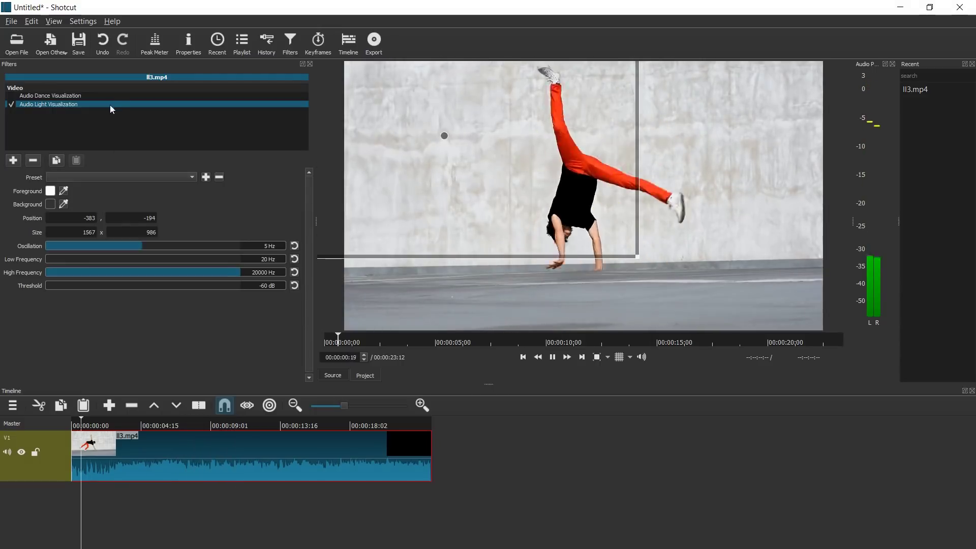
# Set the light's foreground colour to cyan.
pyautogui.click(50, 190)
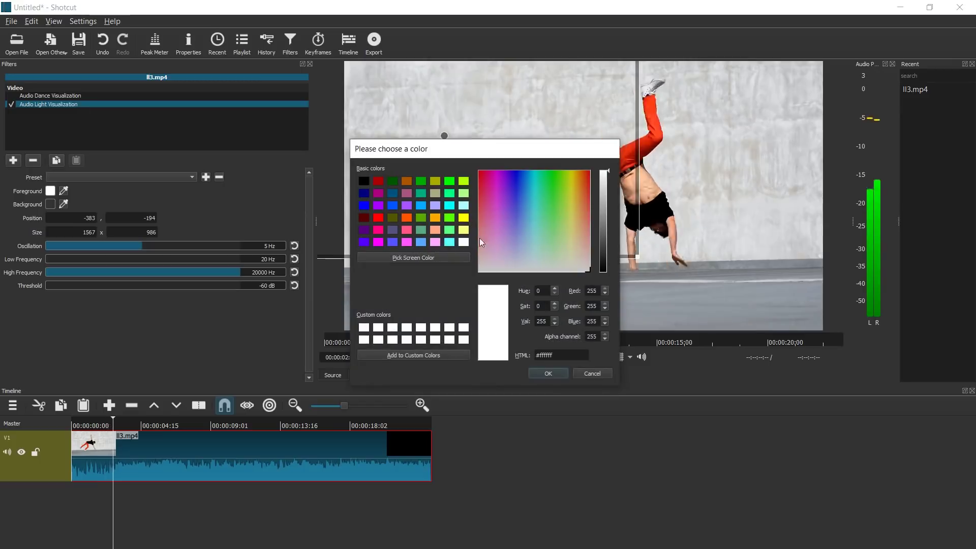
pyautogui.click(537, 181)
pyautogui.click(554, 373)
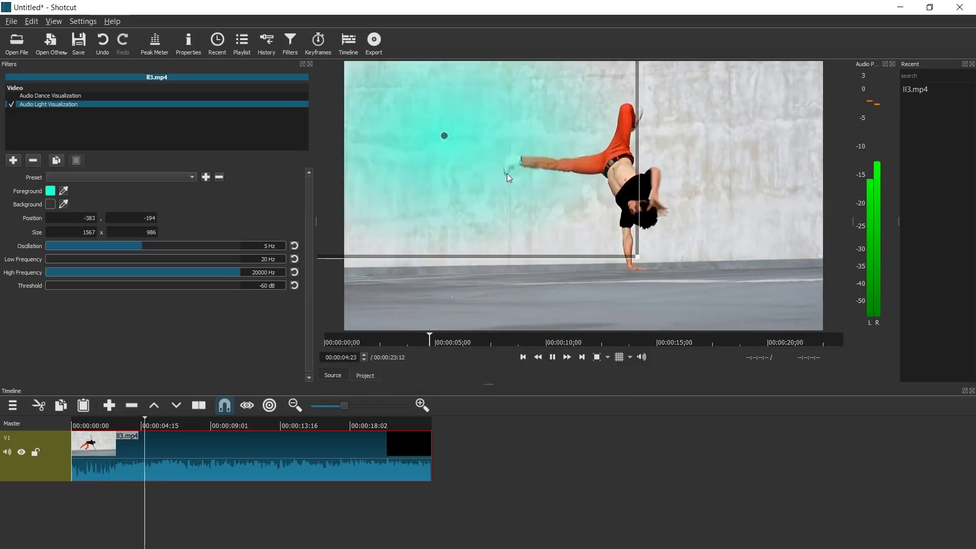
# Change the foreground colour to yellow with alpha 11.
pyautogui.click(52, 196)
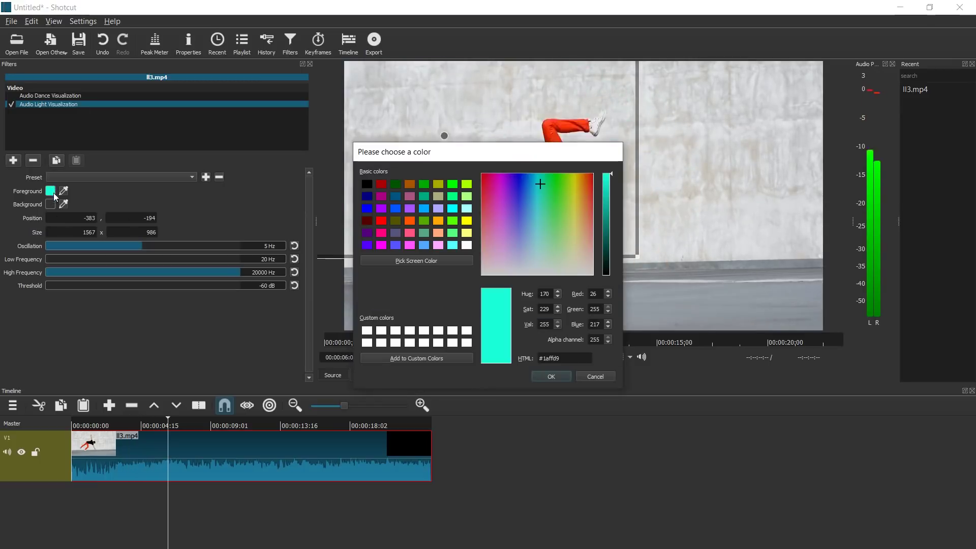
pyautogui.click(580, 197)
pyautogui.click(578, 213)
pyautogui.doubleClick(594, 340)
pyautogui.write('11')
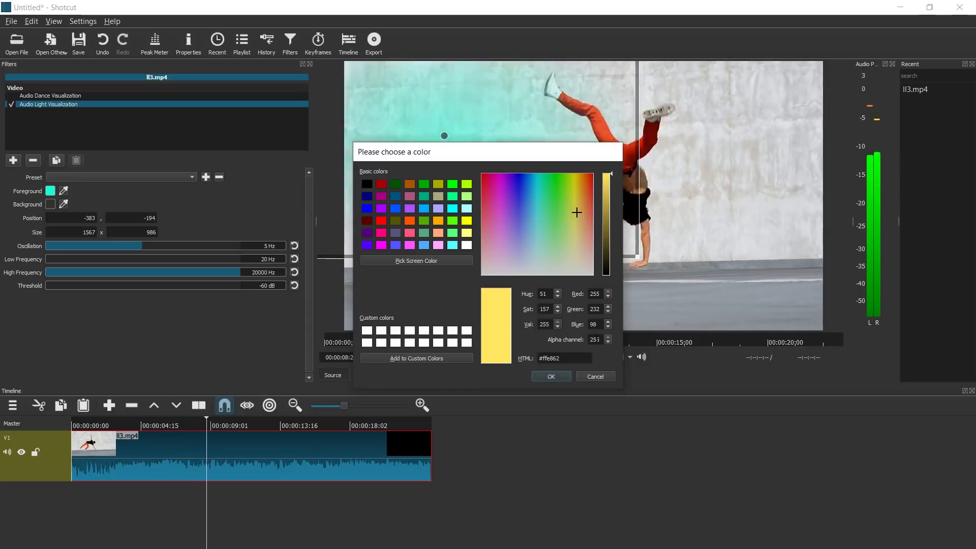
pyautogui.click(549, 375)
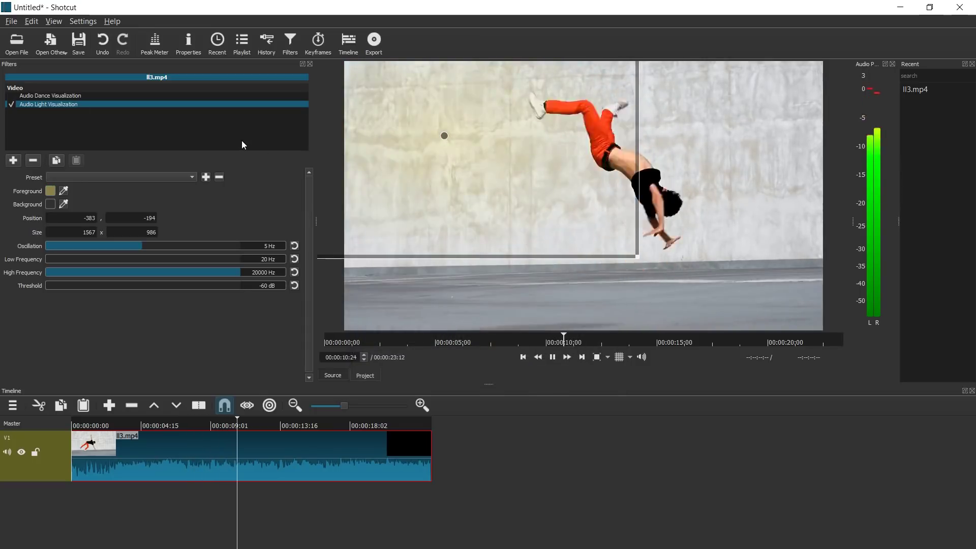
# Set oscillation to 10 Hz, frequency band 2948–16712 Hz and threshold -52 dB.
pyautogui.click(100, 246)
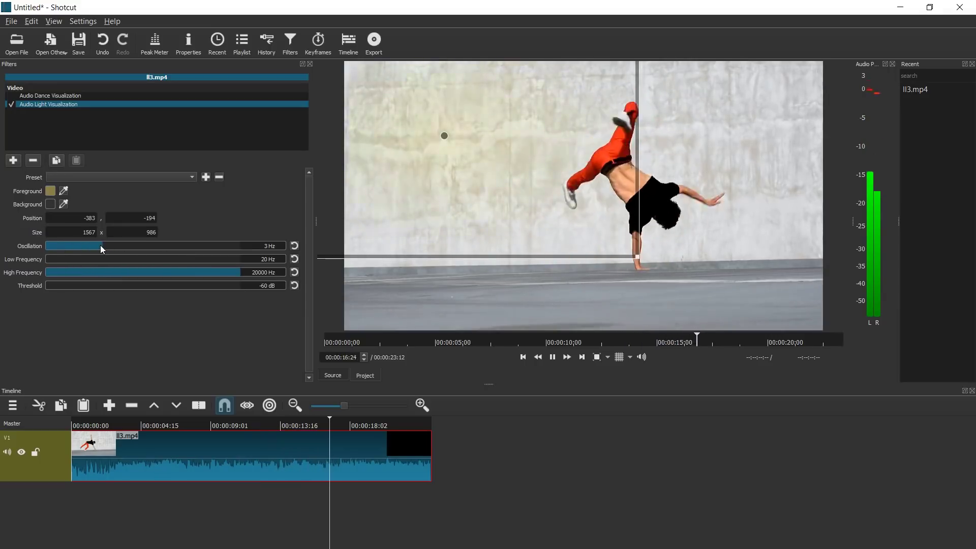
pyautogui.moveTo(100, 246); pyautogui.dragTo(47, 246)
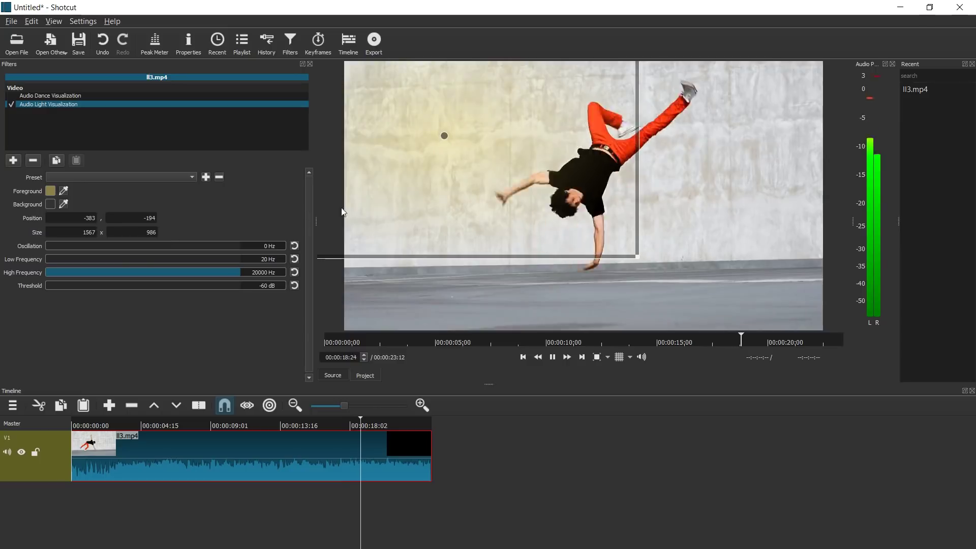
pyautogui.click(239, 246)
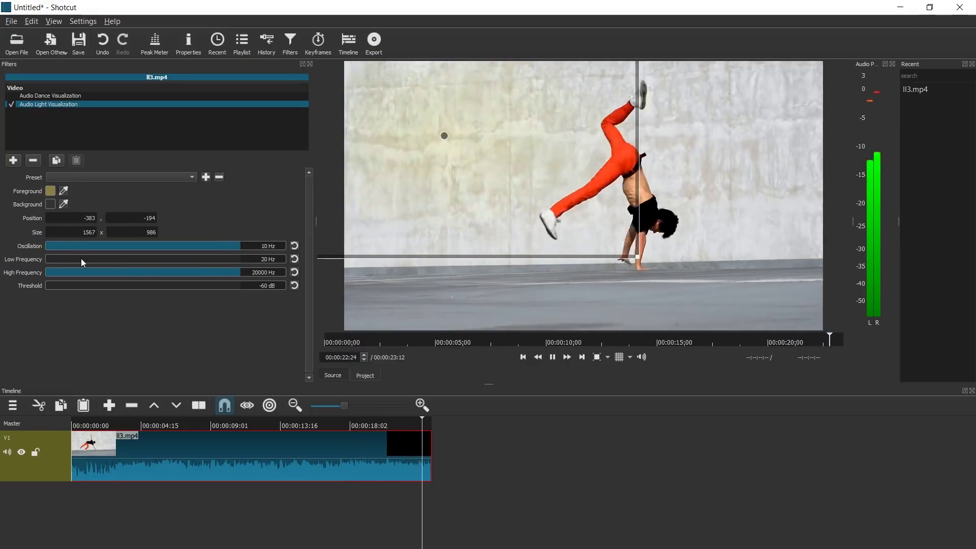
pyautogui.moveTo(63, 259); pyautogui.dragTo(102, 261)
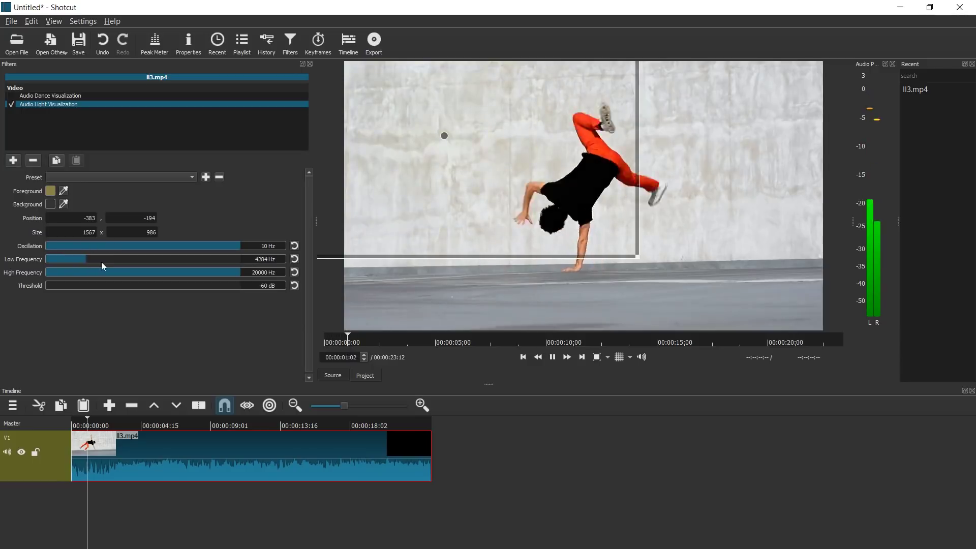
pyautogui.click(209, 273)
pyautogui.click(109, 285)
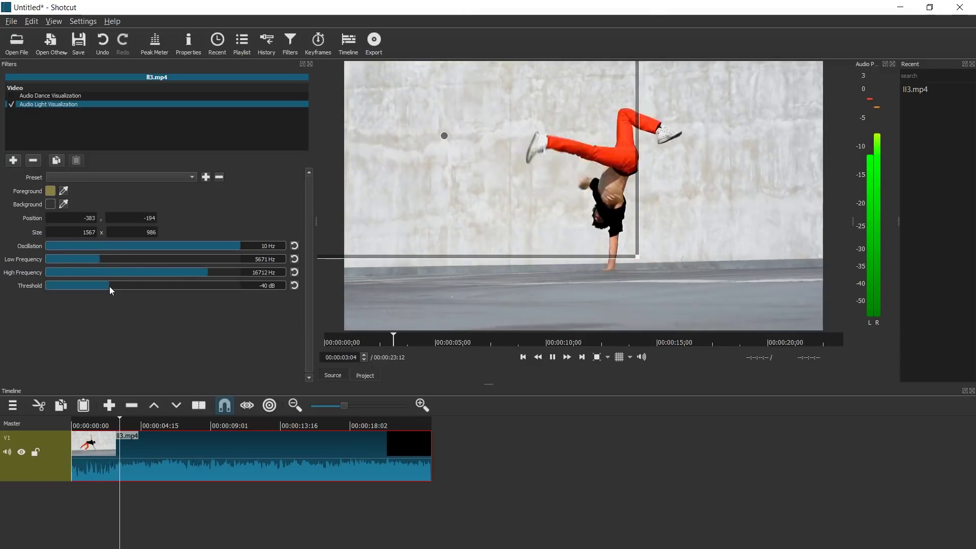
pyautogui.click(73, 258)
pyautogui.click(71, 286)
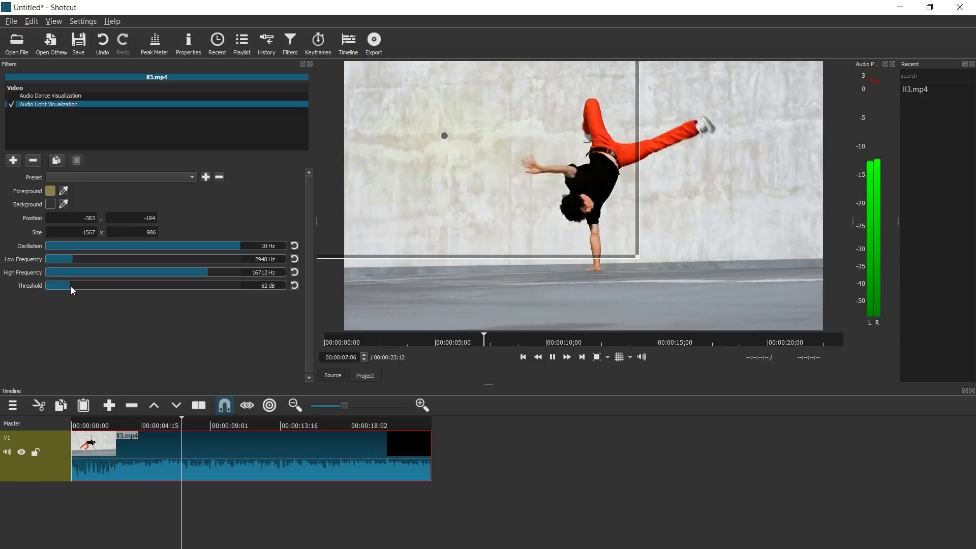
# Make the flash colour red #ff1a1a and stop playback.
pyautogui.click(51, 191)
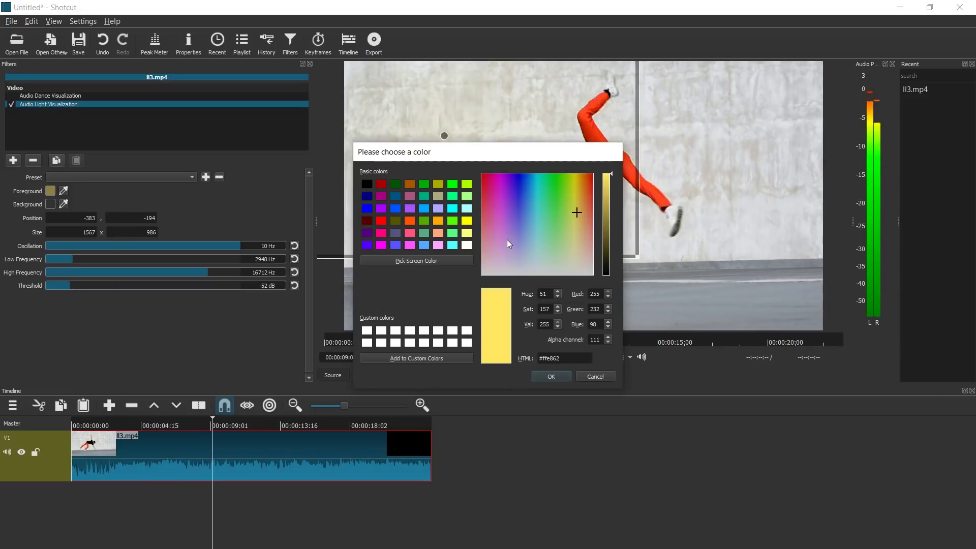
pyautogui.click(587, 230)
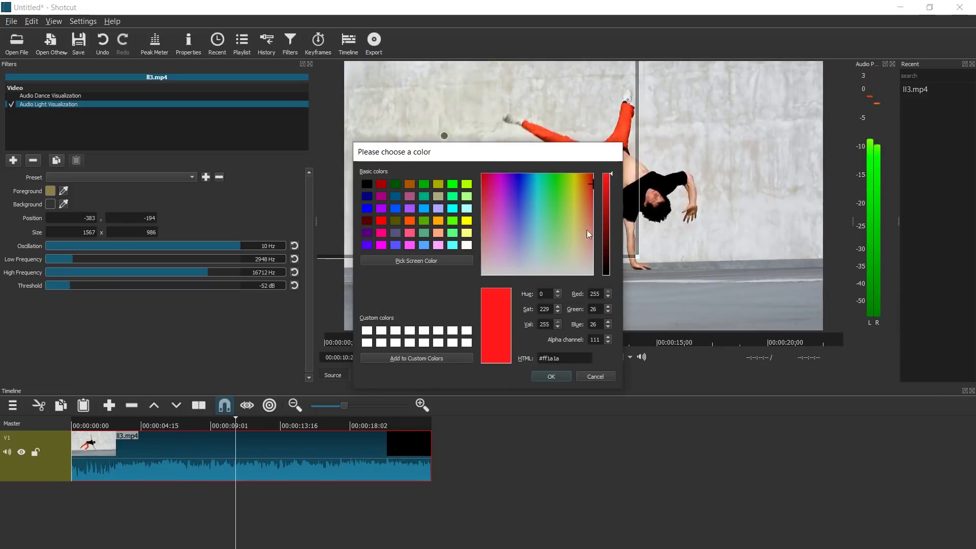
pyautogui.click(551, 376)
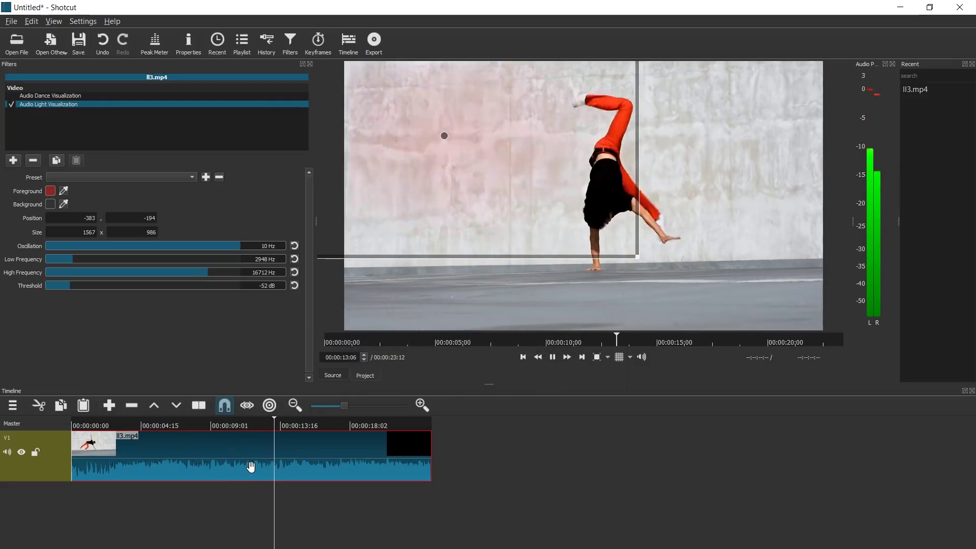
pyautogui.press('space')
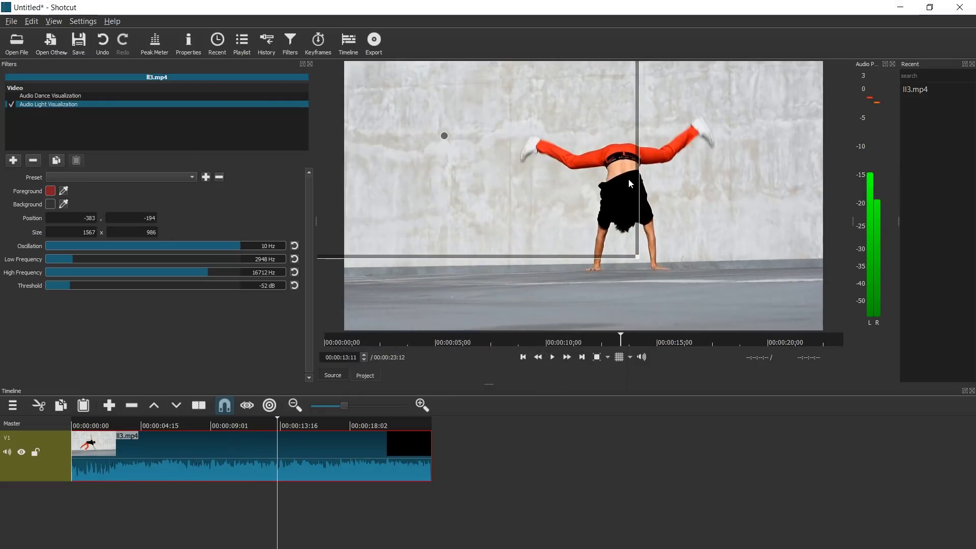
# Add a second Audio Light Visualization filter via the 'audio' search.
pyautogui.click(14, 161)
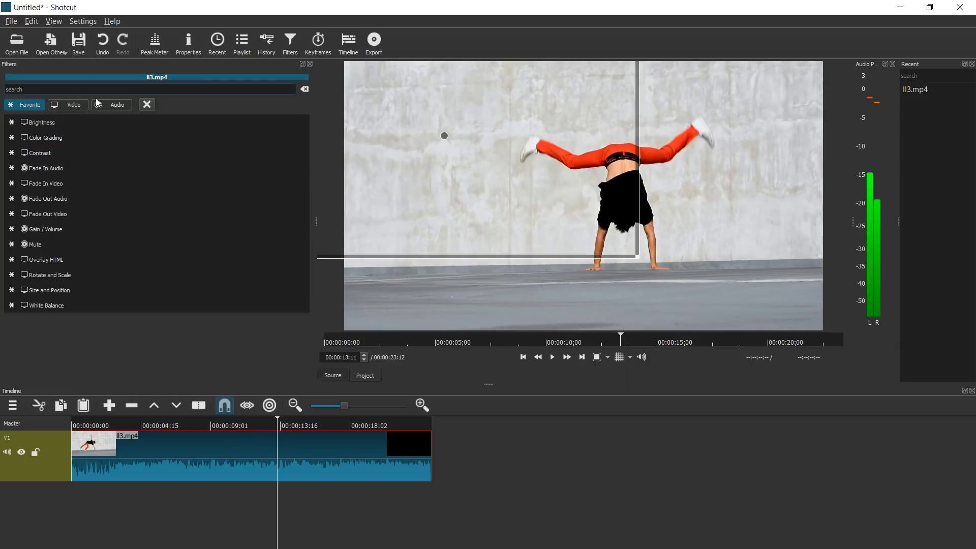
pyautogui.write('audio')
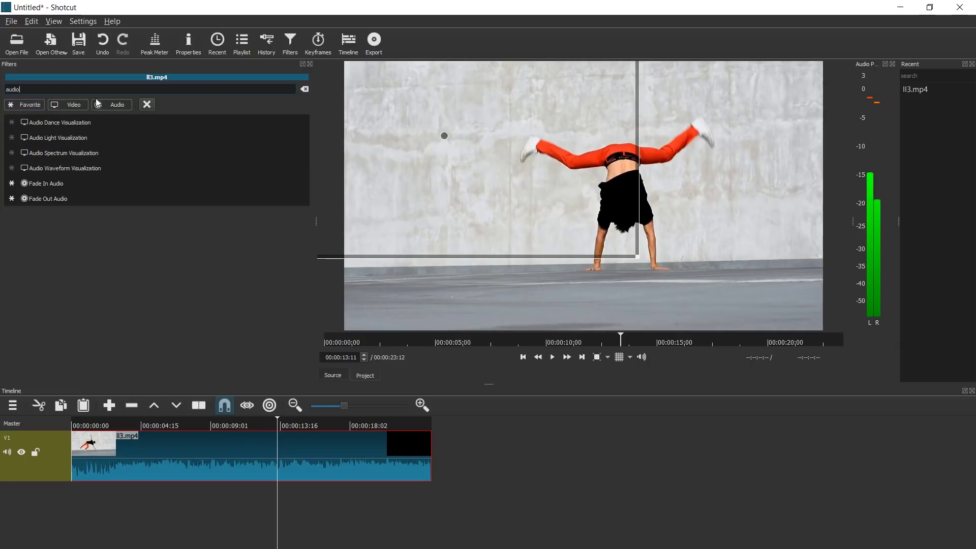
pyautogui.click(102, 138)
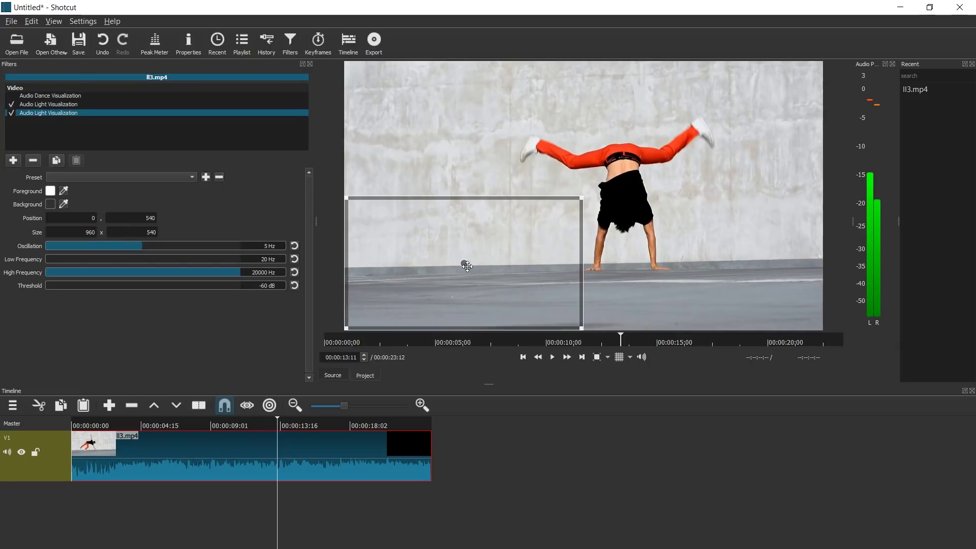
# Enlarge its light area to 1967 x 1104 and place it at 803, 359.
pyautogui.moveTo(472, 265); pyautogui.dragTo(771, 279)
pyautogui.moveTo(669, 209); pyautogui.dragTo(454, 62)
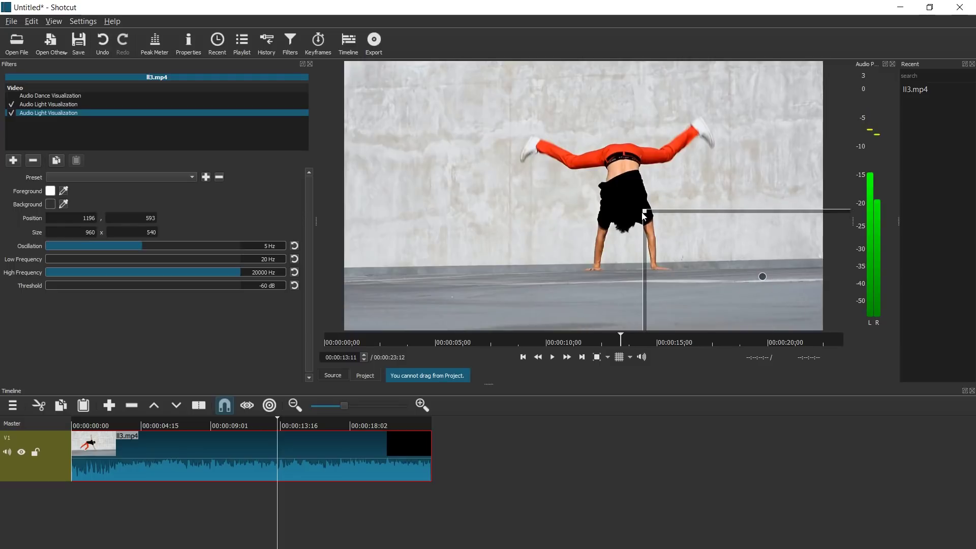
pyautogui.moveTo(644, 216); pyautogui.dragTo(391, 68)
pyautogui.moveTo(686, 241); pyautogui.dragTo(716, 283)
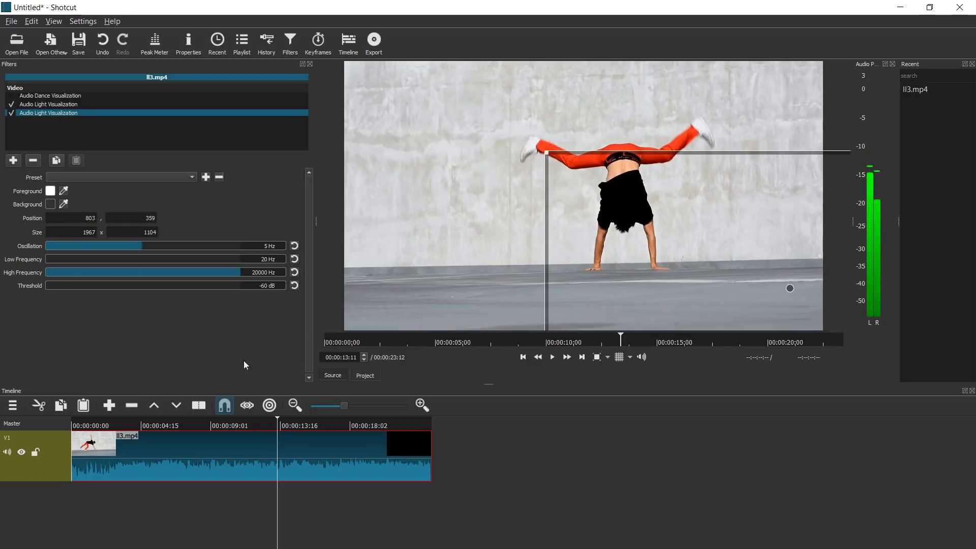
# Preview from near the start, pause at 00:00:05:22 and select the second light flash's filter.
pyautogui.click(79, 425)
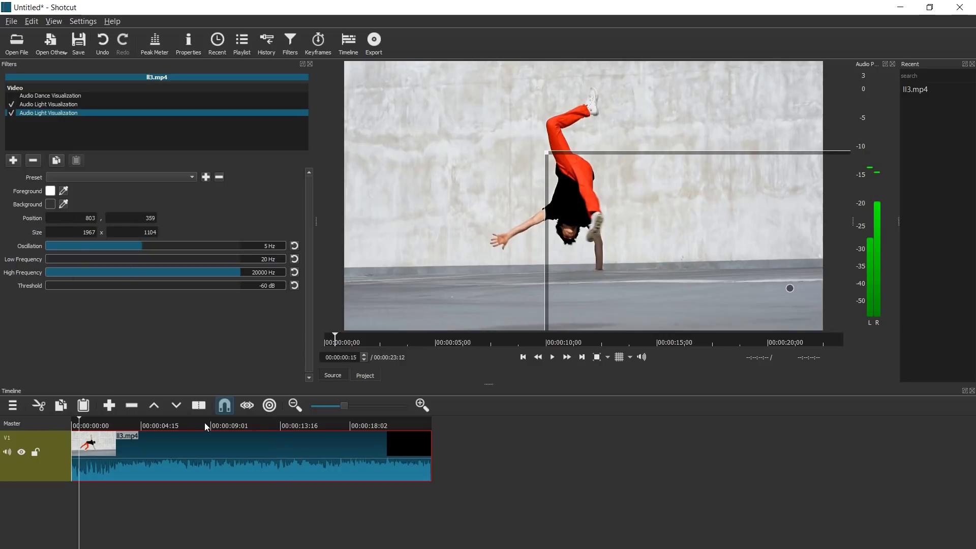
pyautogui.press('space')
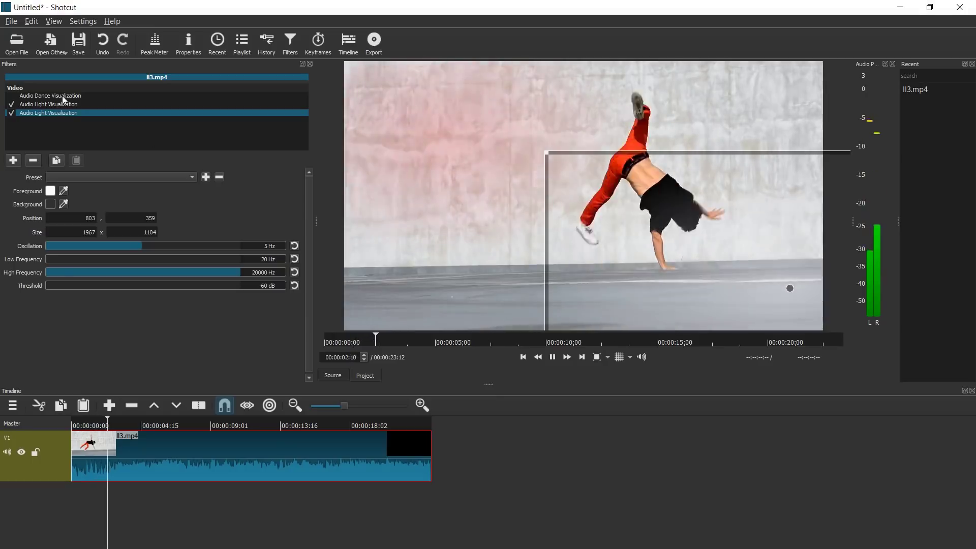
pyautogui.click(62, 96)
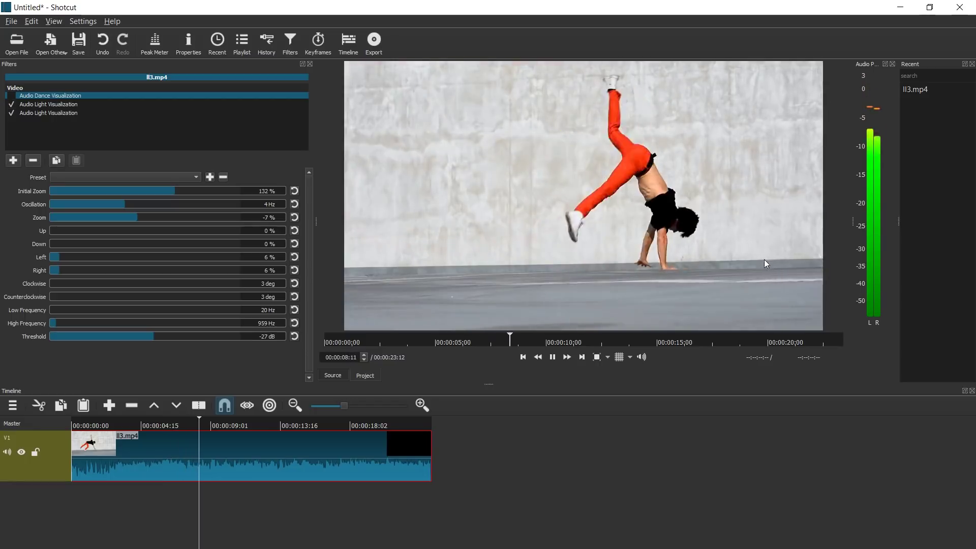
pyautogui.click(159, 429)
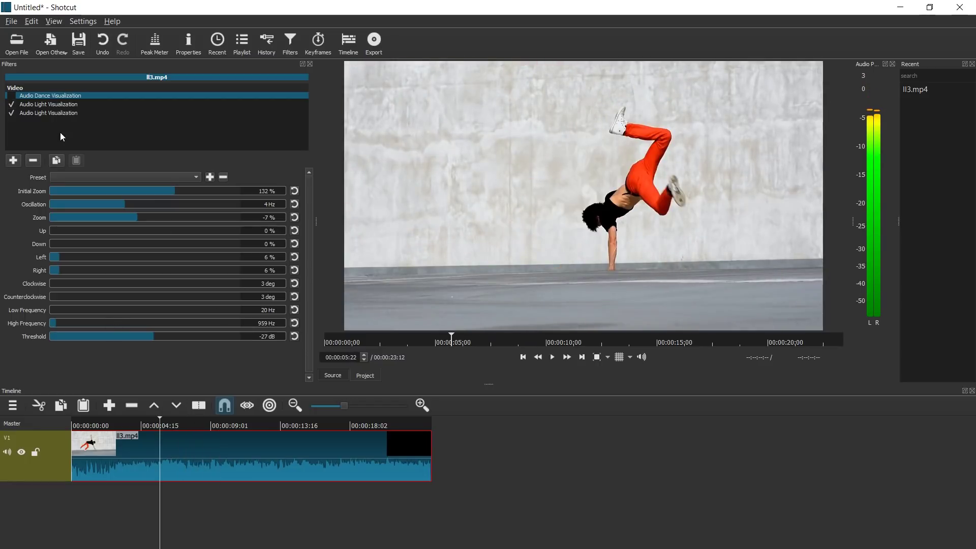
pyautogui.click(61, 113)
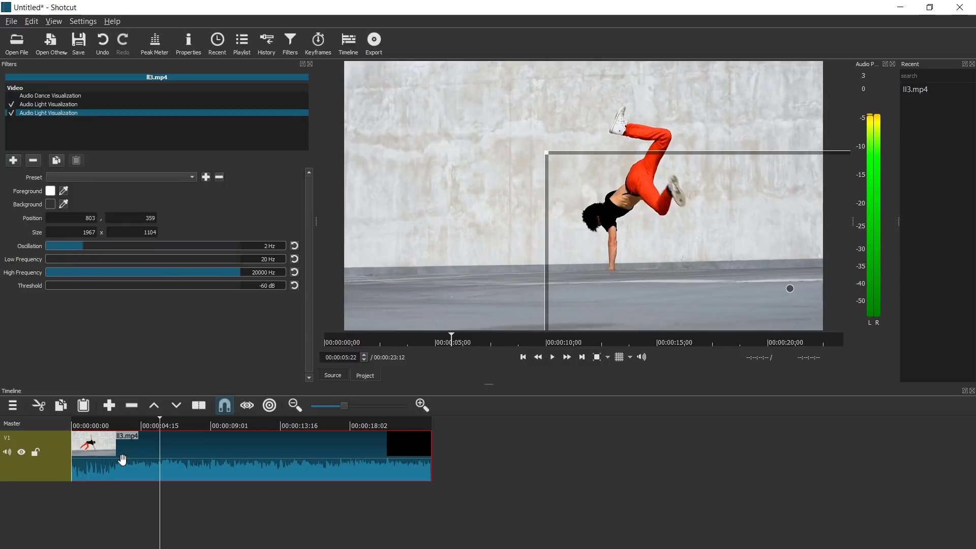
# Play the clip and lower the white flash's High Frequency to 120 Hz.
pyautogui.press('space')
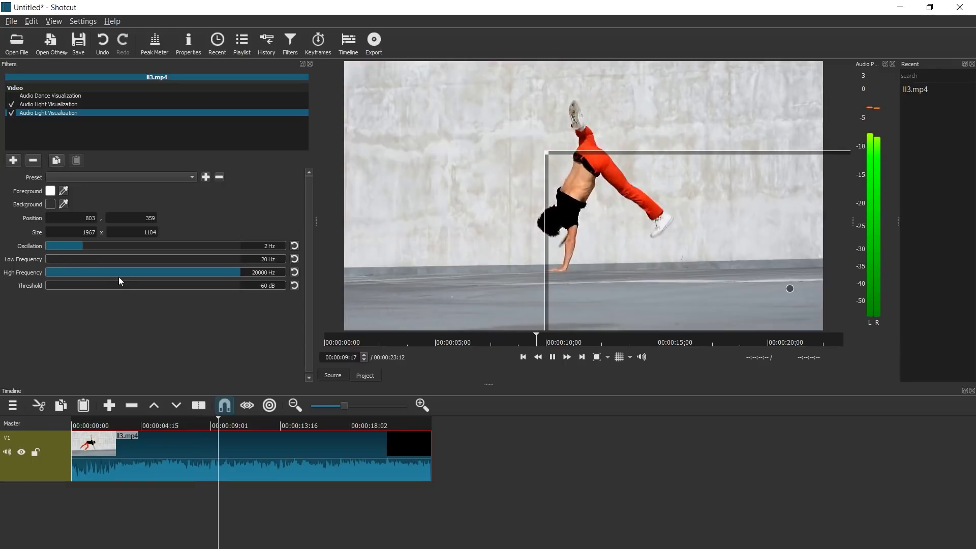
pyautogui.moveTo(118, 273); pyautogui.dragTo(155, 295)
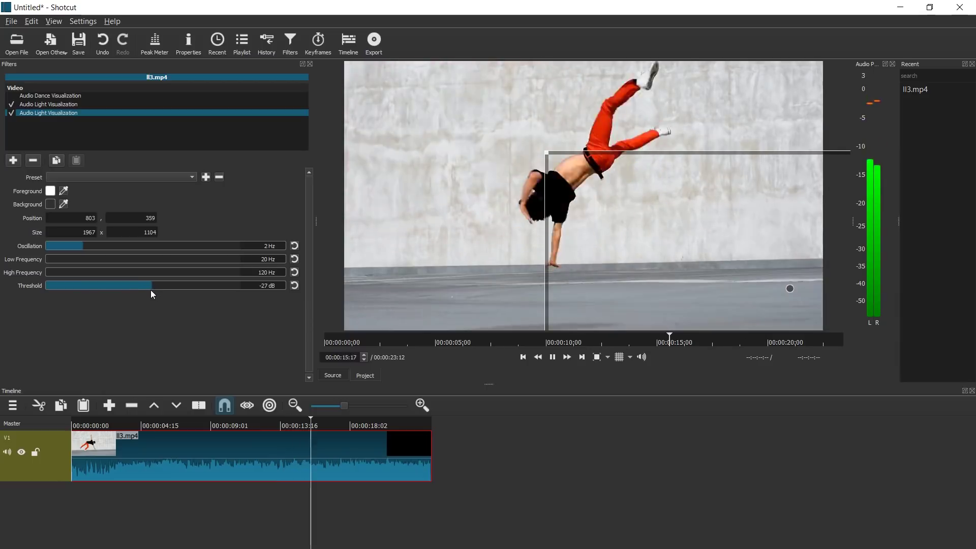